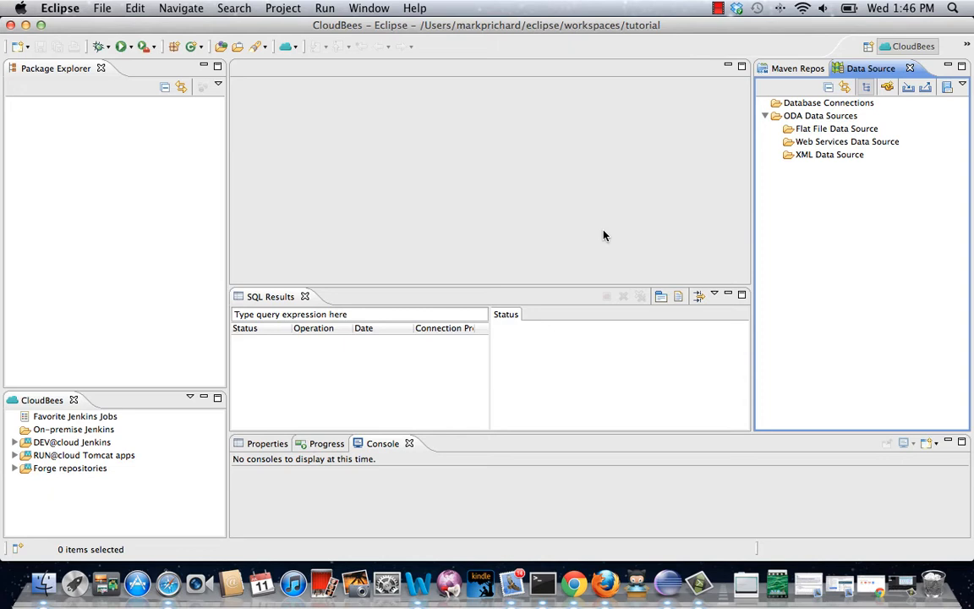
Step: Start a new CloudBees Project from the wizard selection and name it cbDemo
right_click(44, 140)
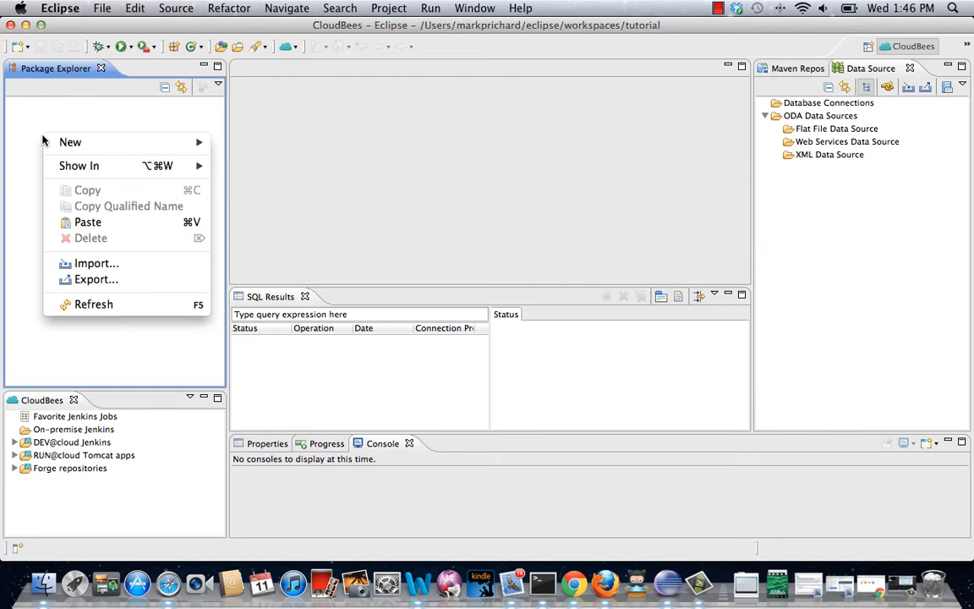
mouse_move(76, 146)
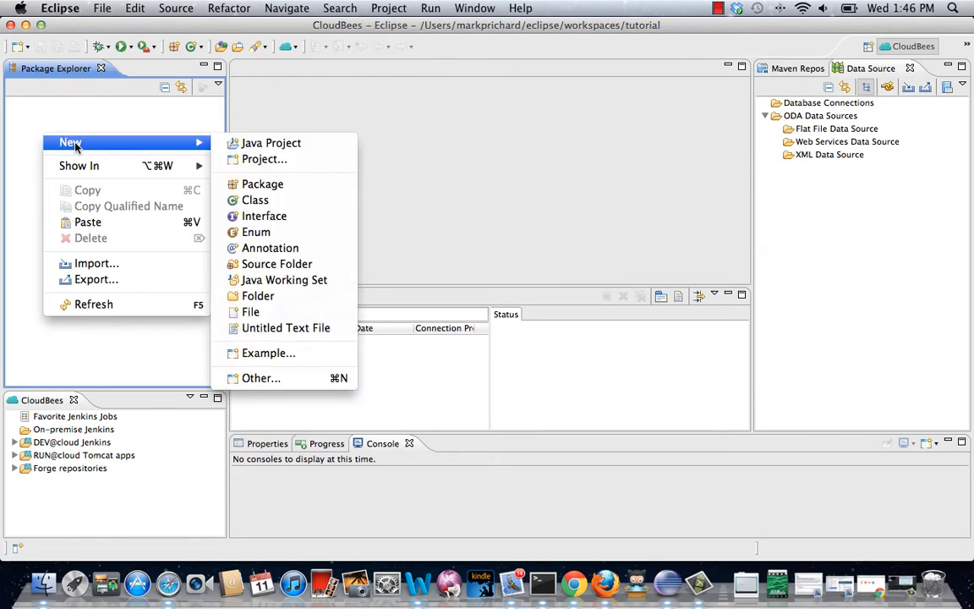
click(284, 380)
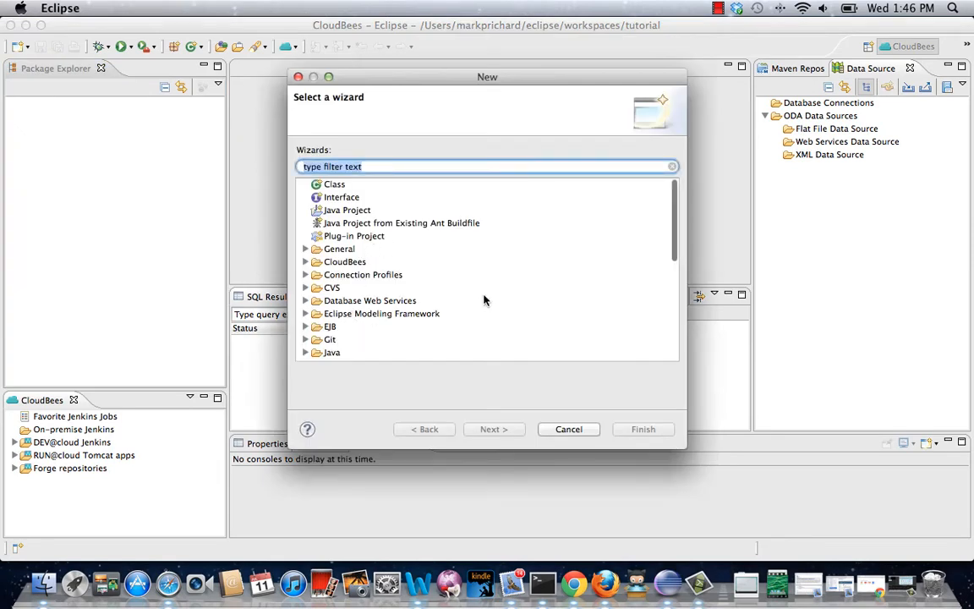
click(306, 262)
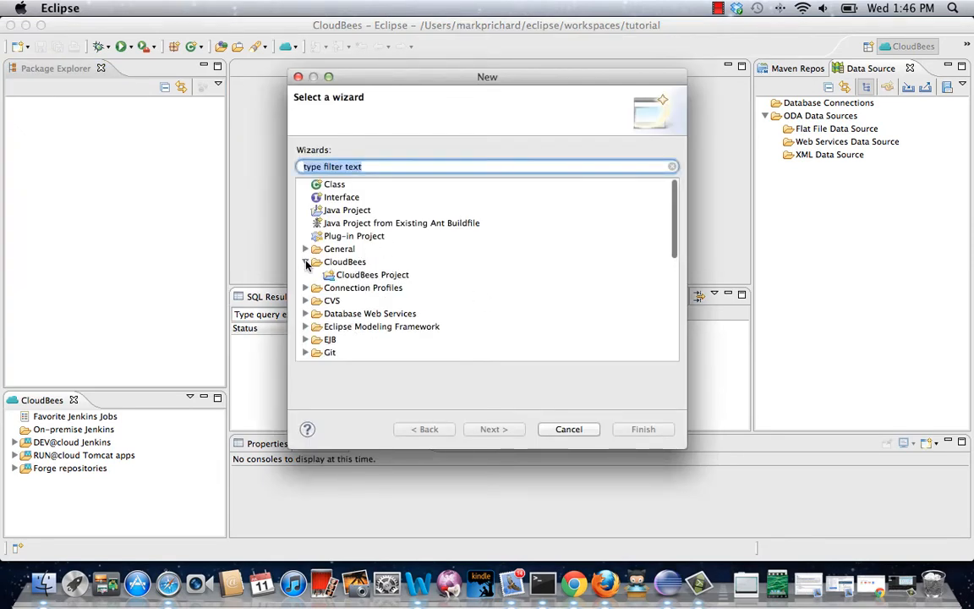
click(359, 276)
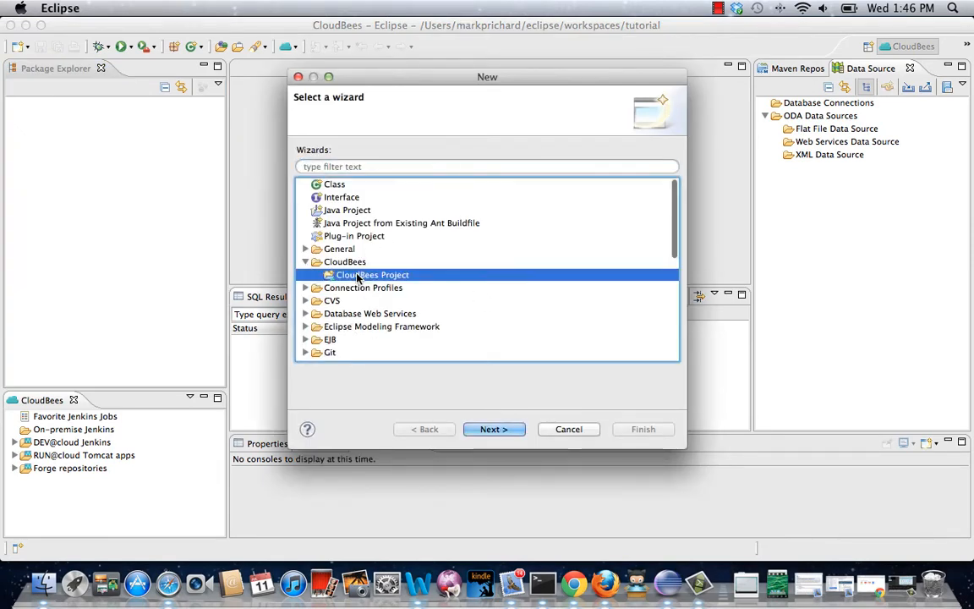
click(495, 430)
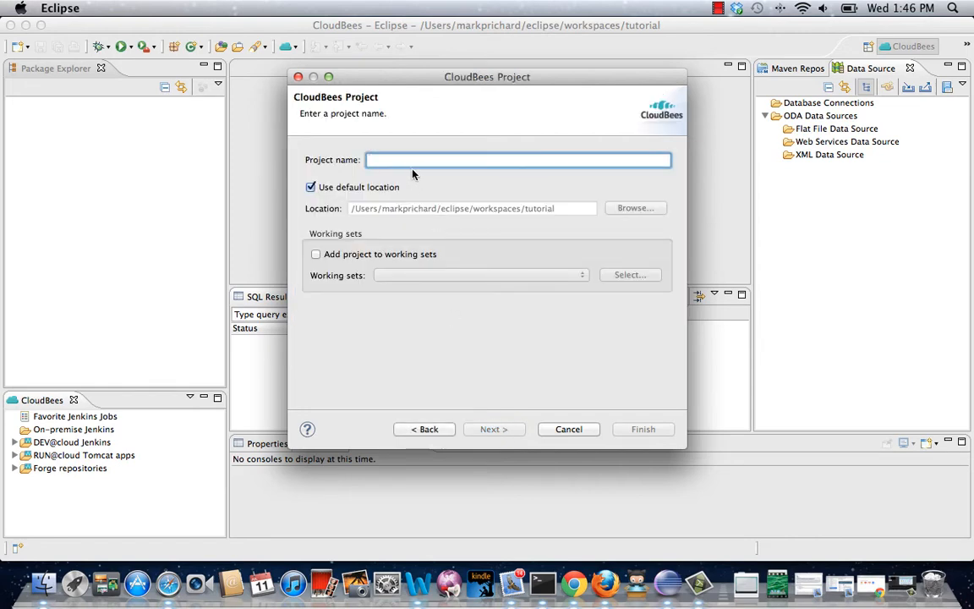
text(cbDemo)
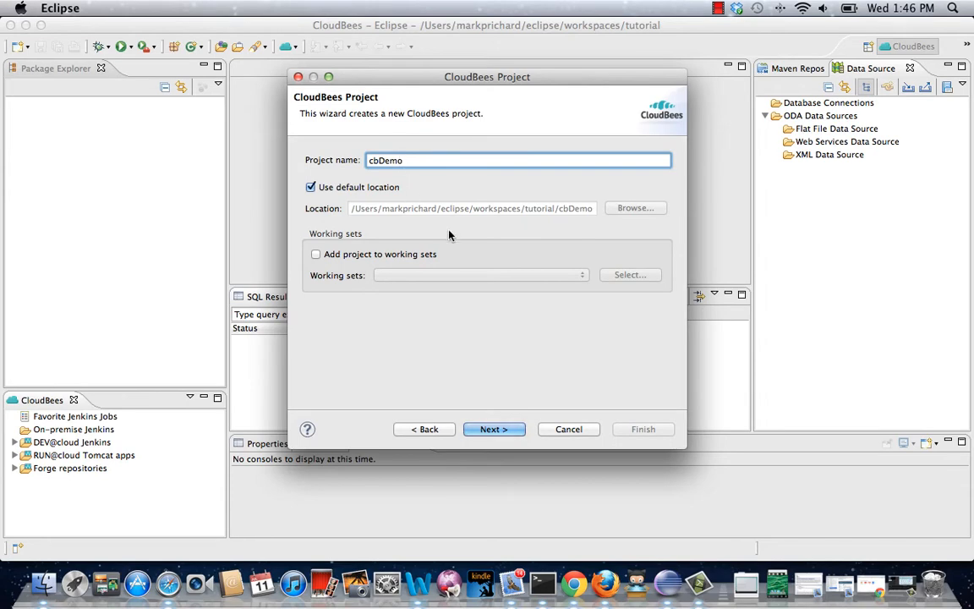
Step: Replace the default project location with the projects folder in the home directory and continue to the CloudBees configuration
click(311, 187)
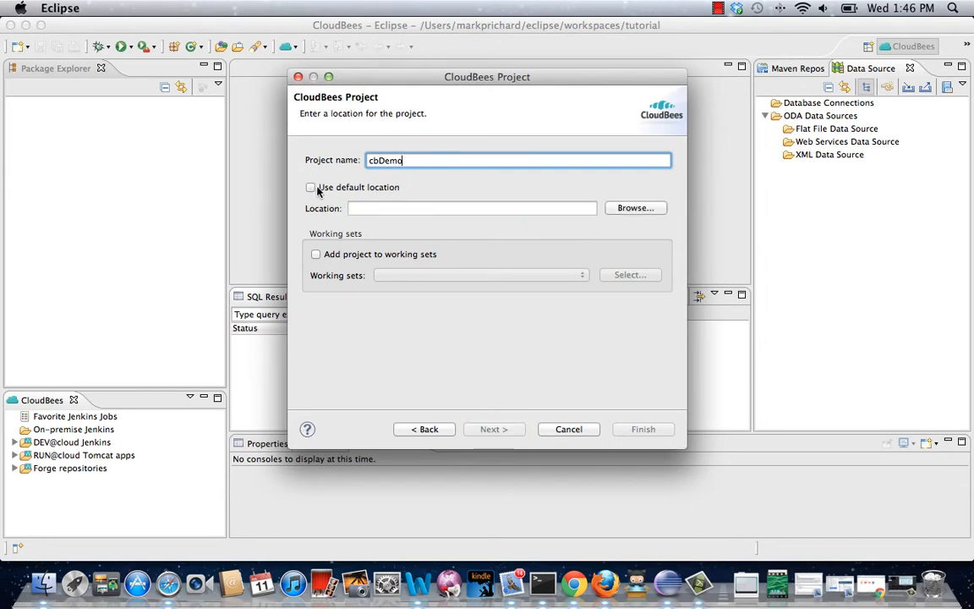
click(628, 210)
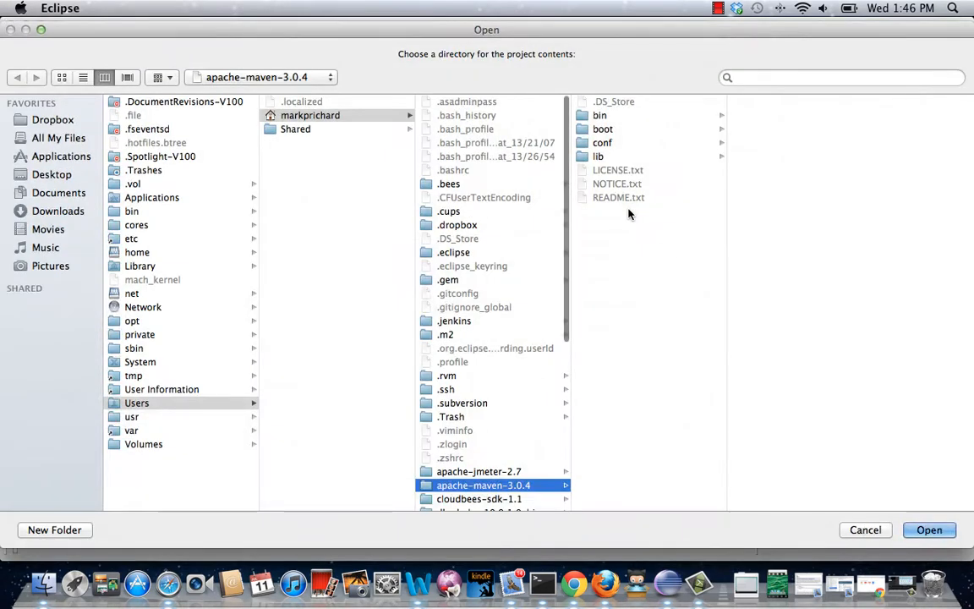
scroll(549, 427, down, 10)
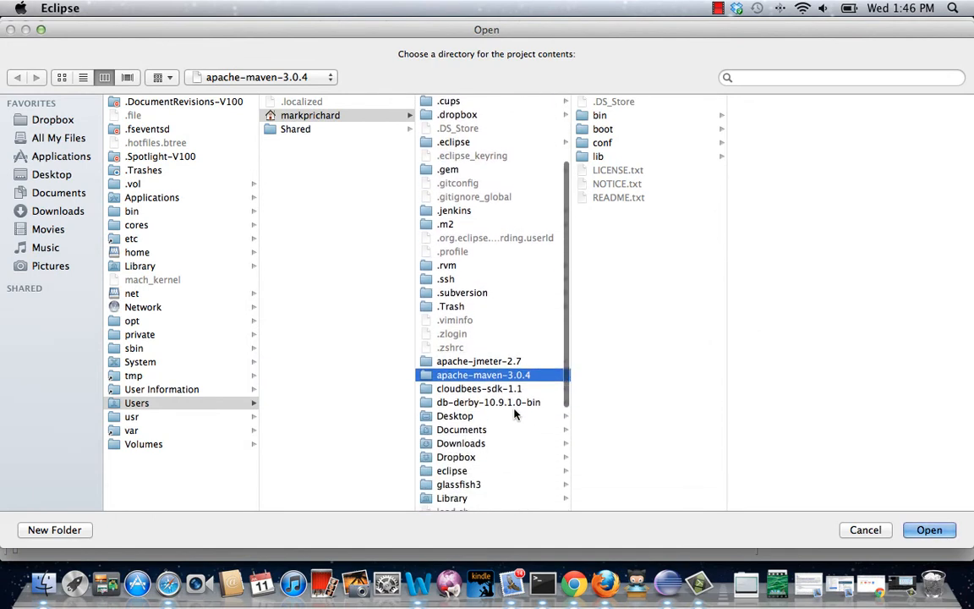
click(454, 410)
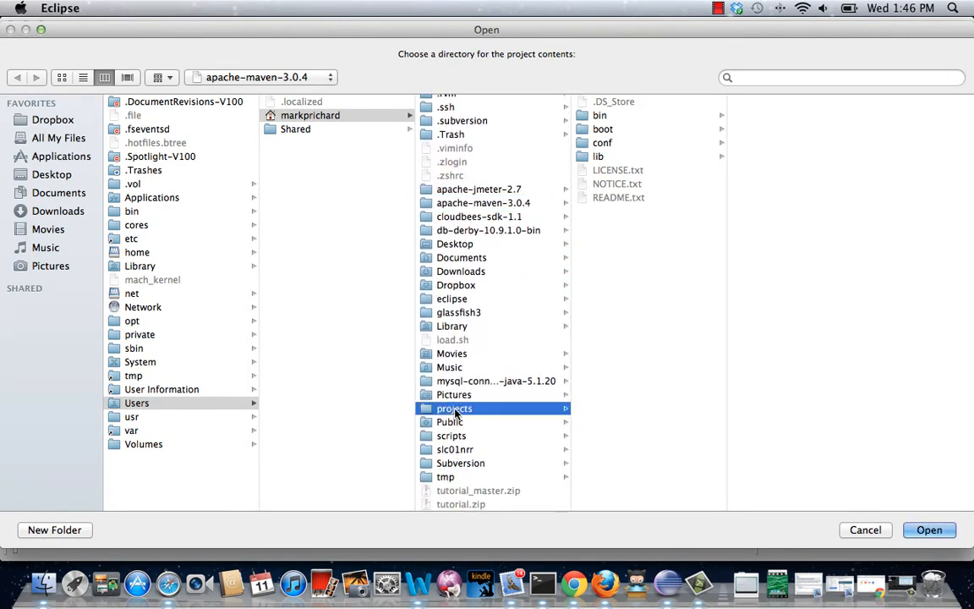
click(930, 529)
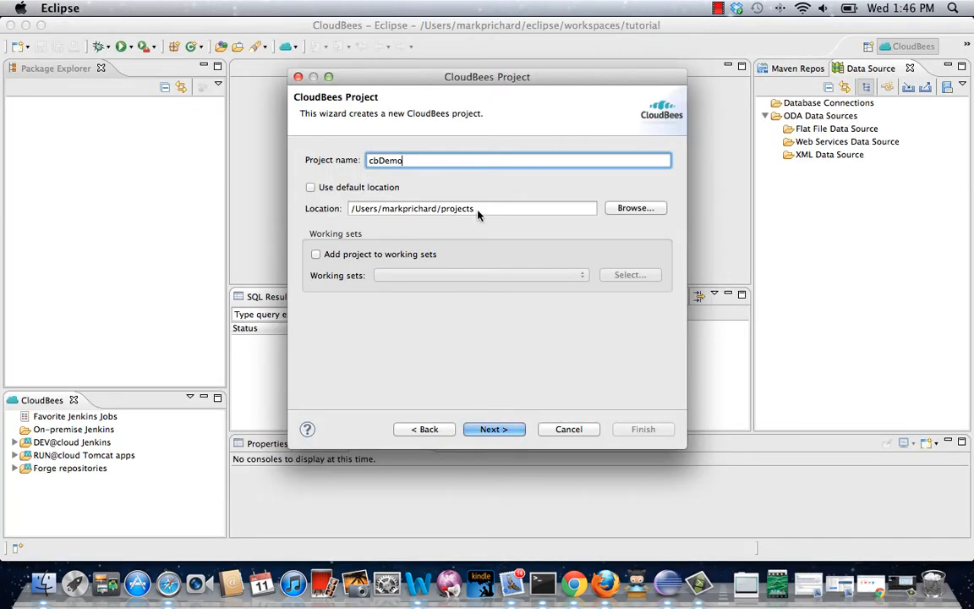
click(496, 433)
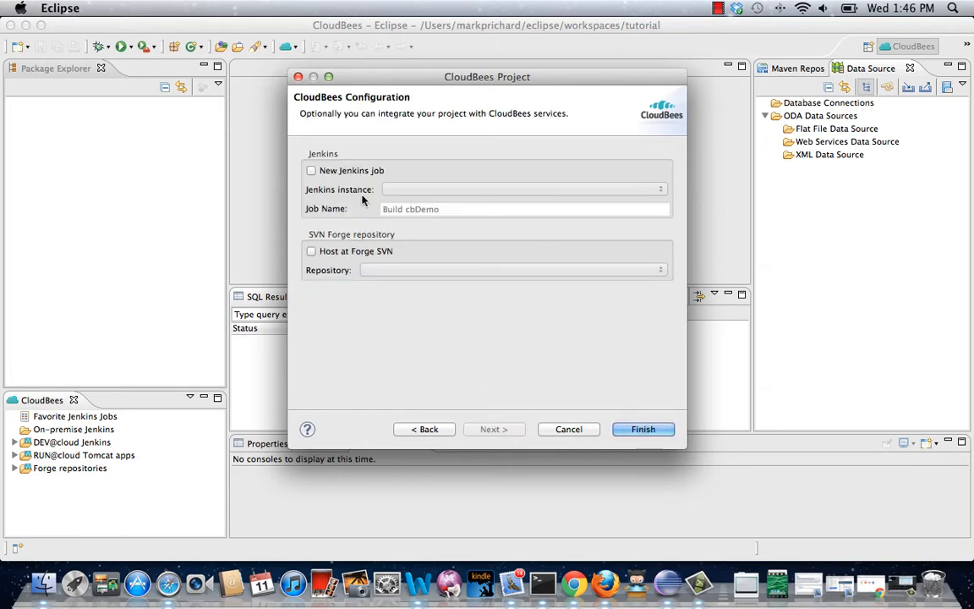
Step: Enable a new Jenkins job on the first available Jenkins instance, keep the job name Build cbDemo, and create the project
click(311, 172)
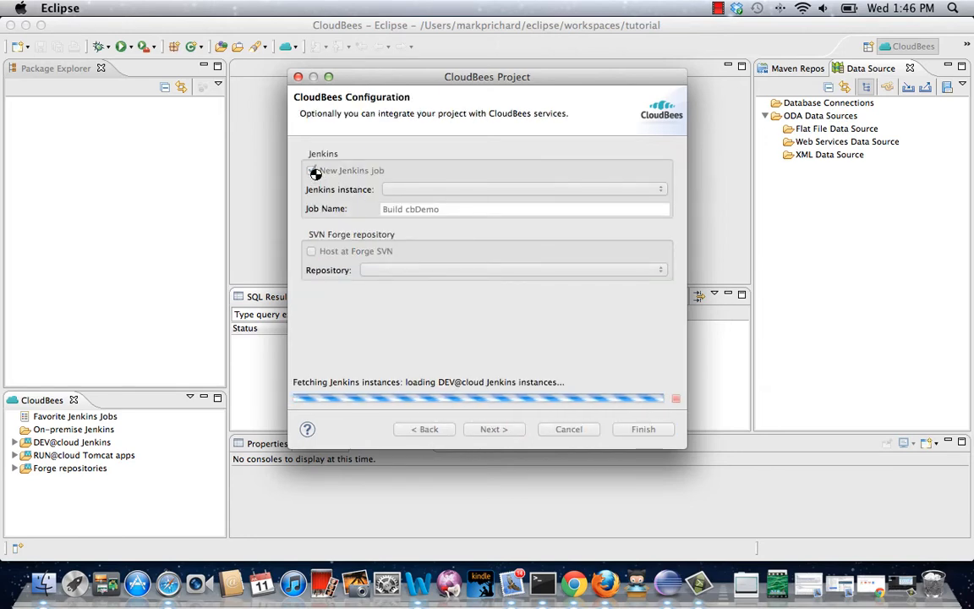
click(661, 189)
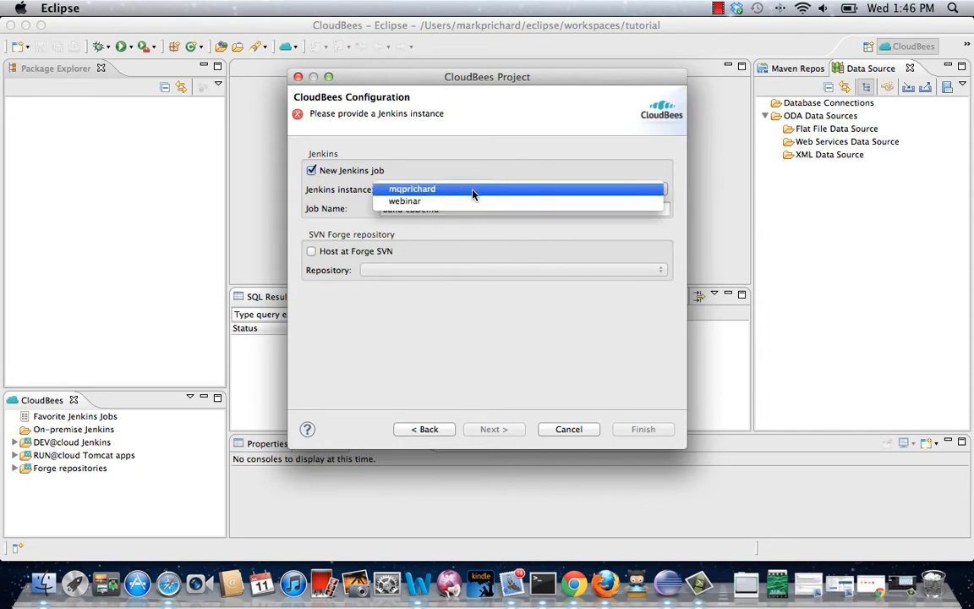
click(542, 189)
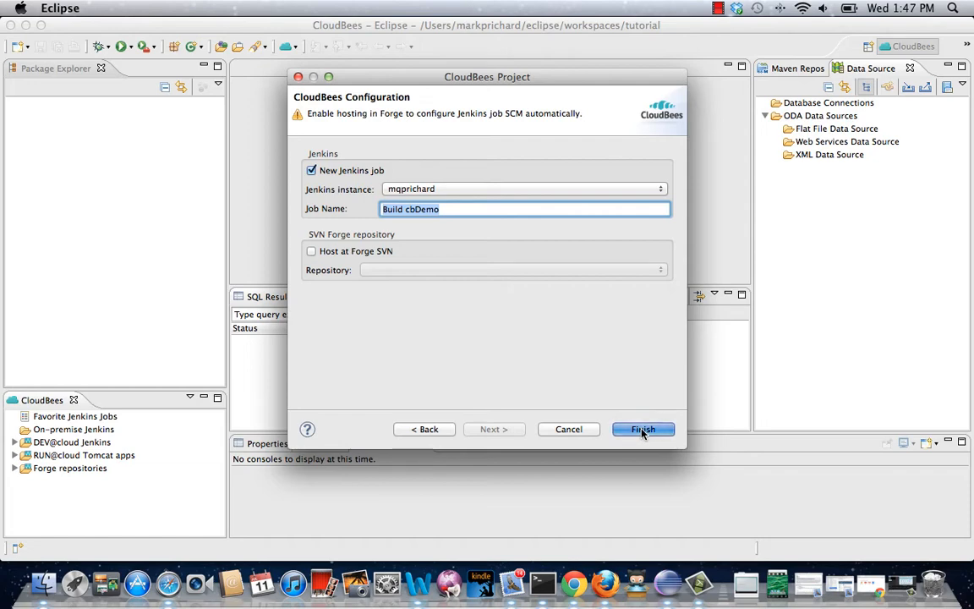
click(643, 431)
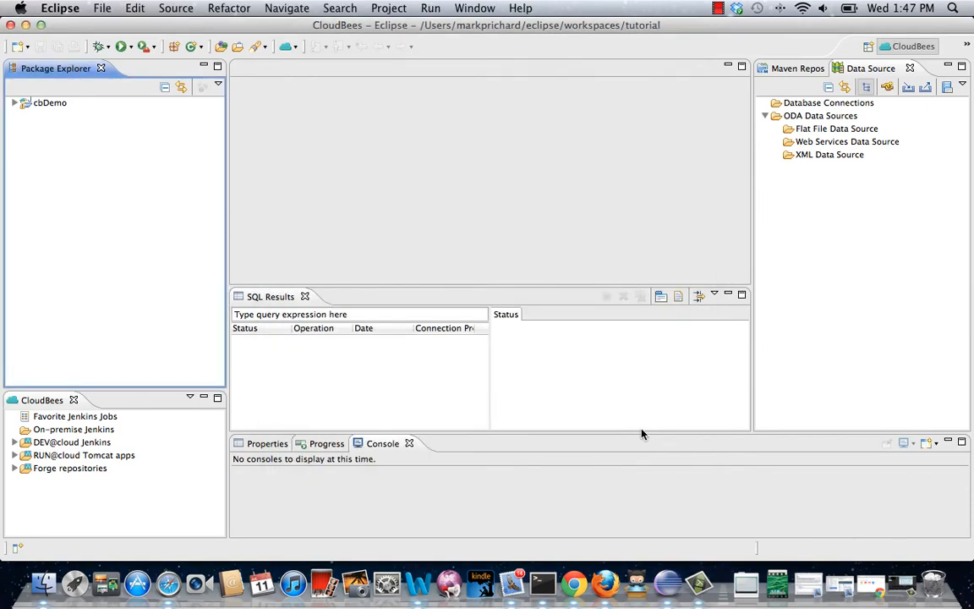
Step: Open index.jsp from the webapp folder of the cbDemo project in the editor
click(14, 102)
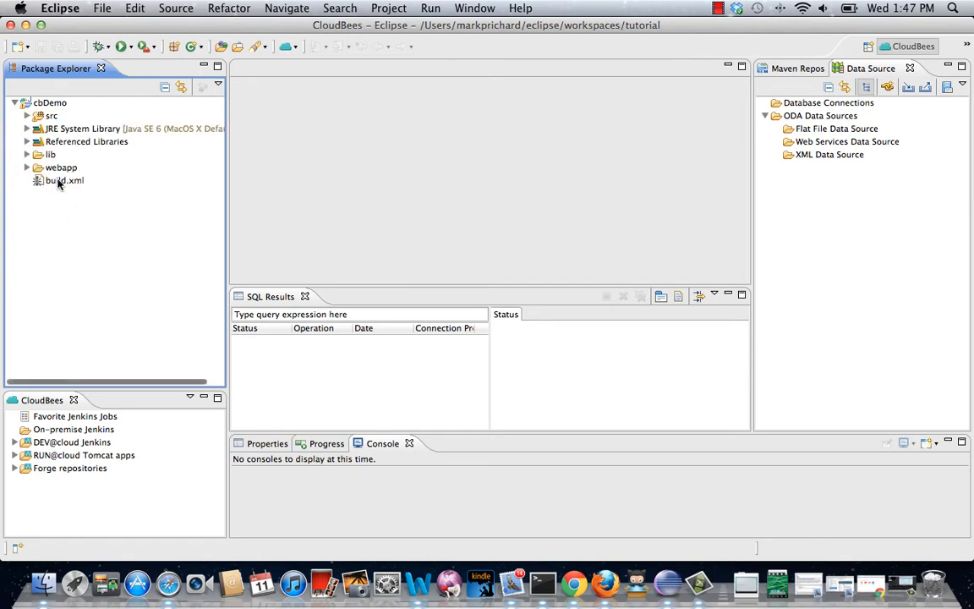
click(26, 168)
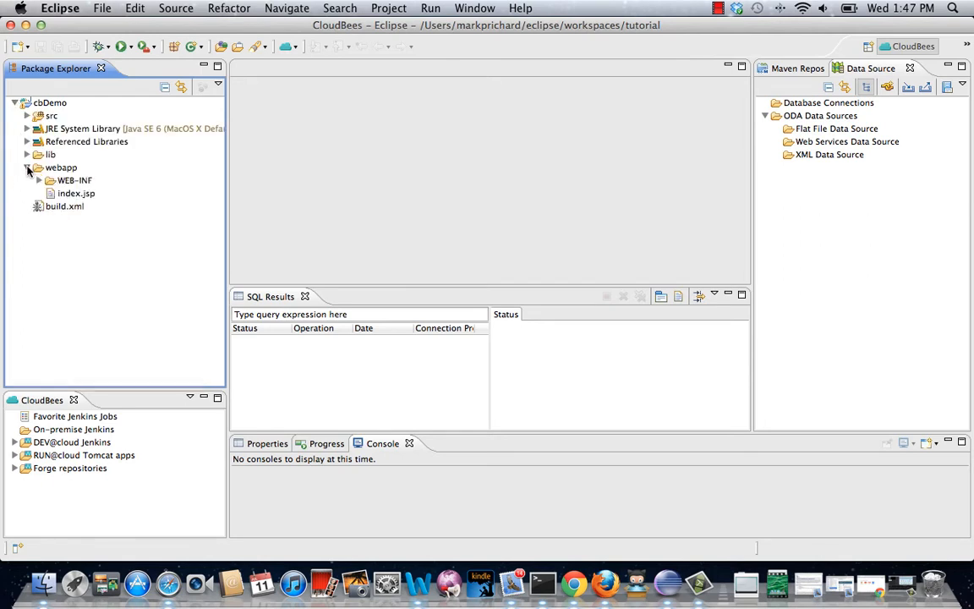
click(72, 196)
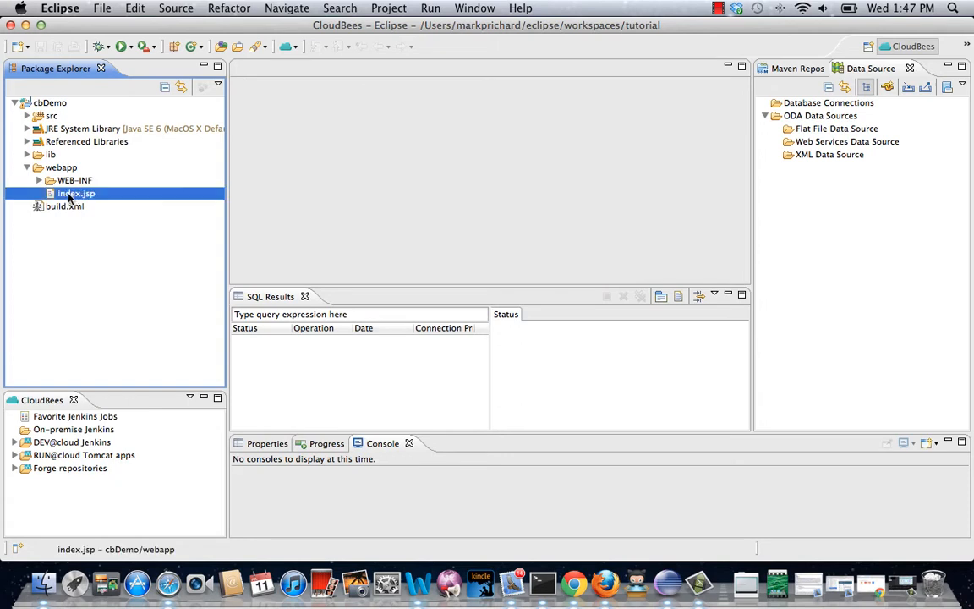
double_click(74, 194)
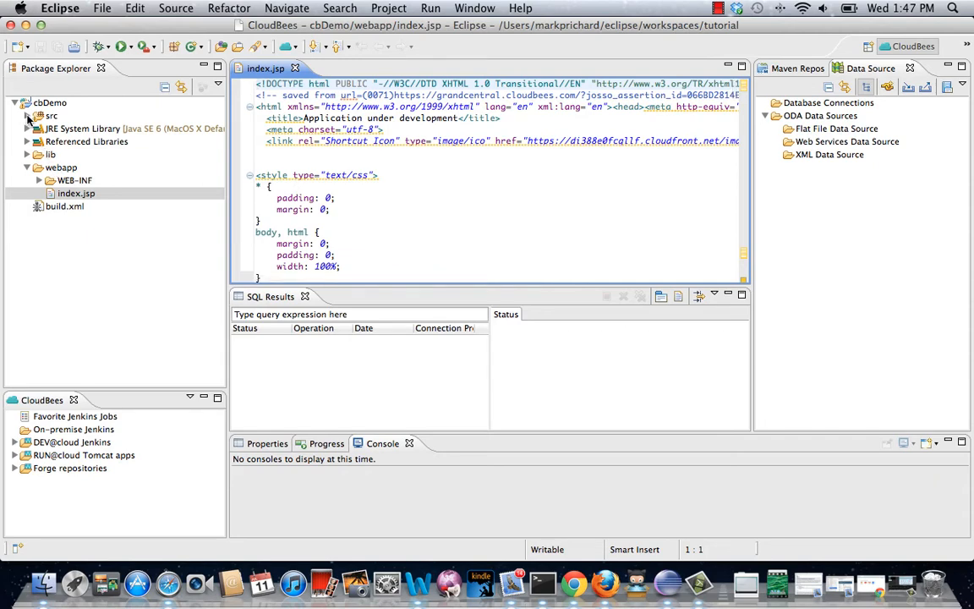
Step: Expand the example package under src and the WEB-INF folder under webapp to examine their files
click(27, 116)
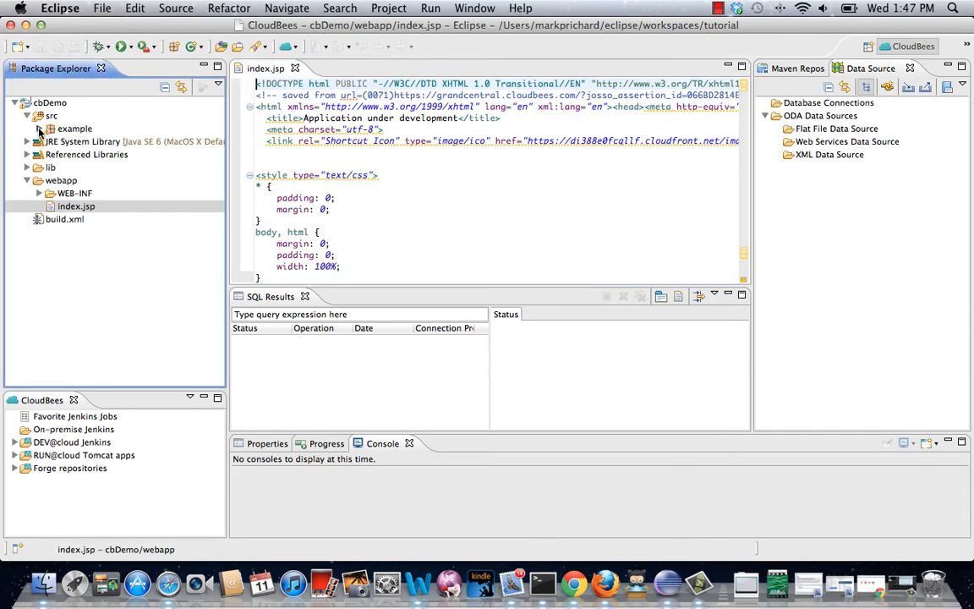
click(39, 129)
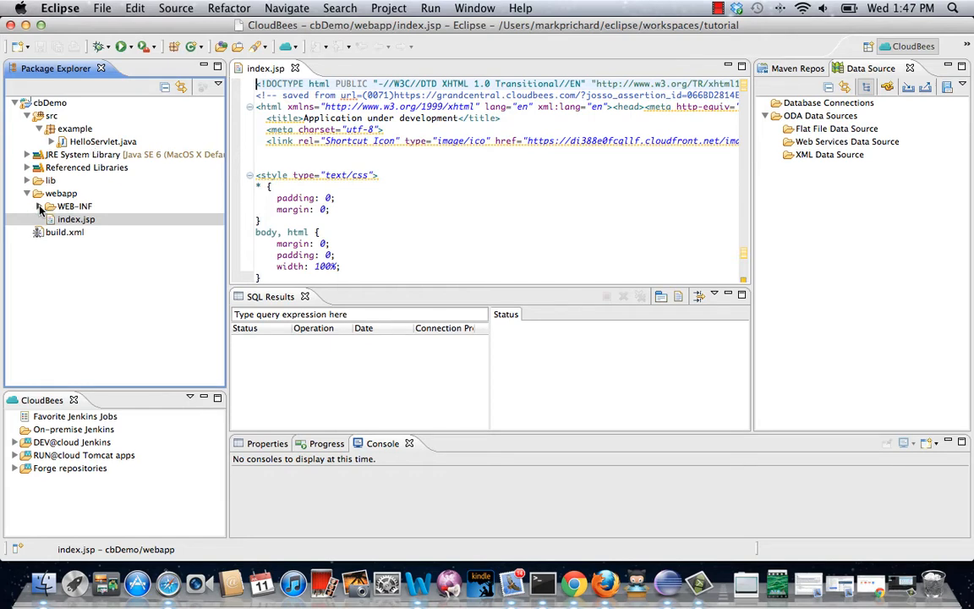
click(38, 207)
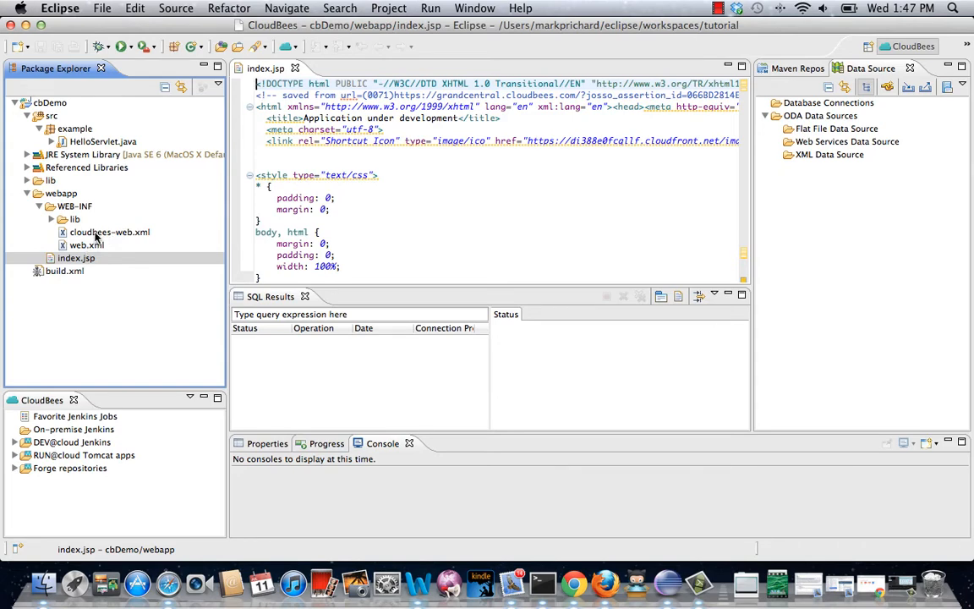
Step: Run the cbDemo project locally with the CloudBees Run Local command
right_click(56, 106)
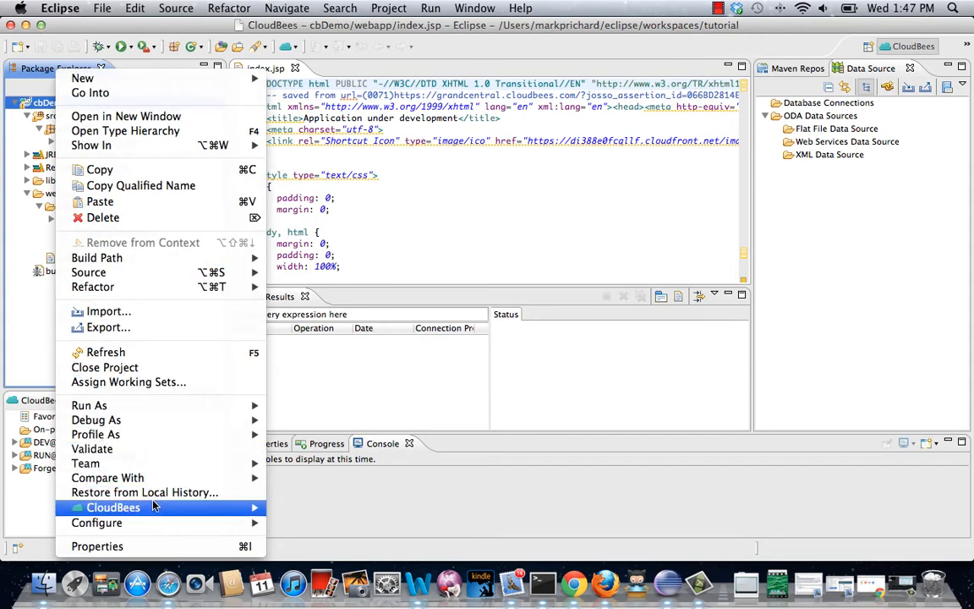
mouse_move(155, 508)
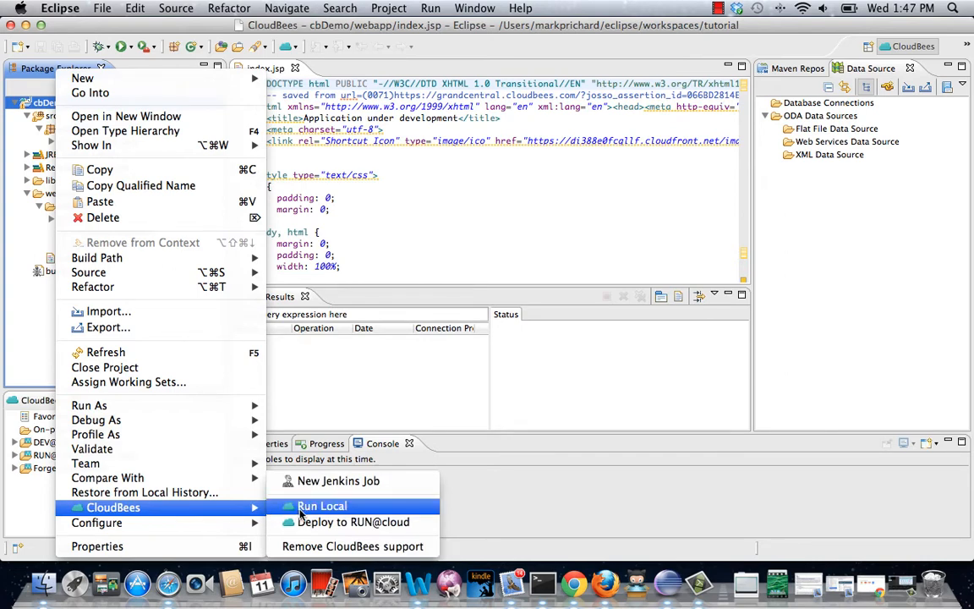
click(301, 508)
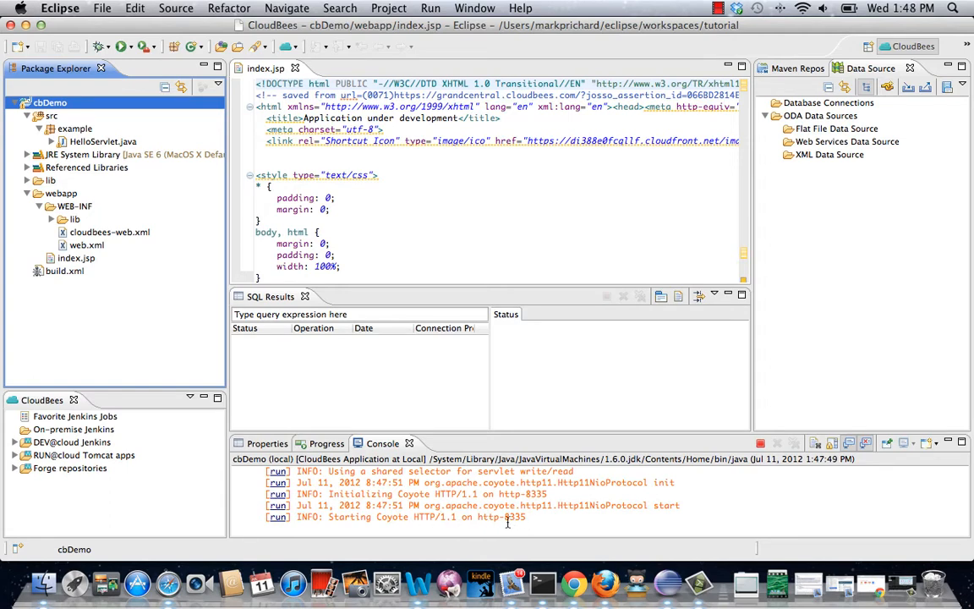
click(168, 588)
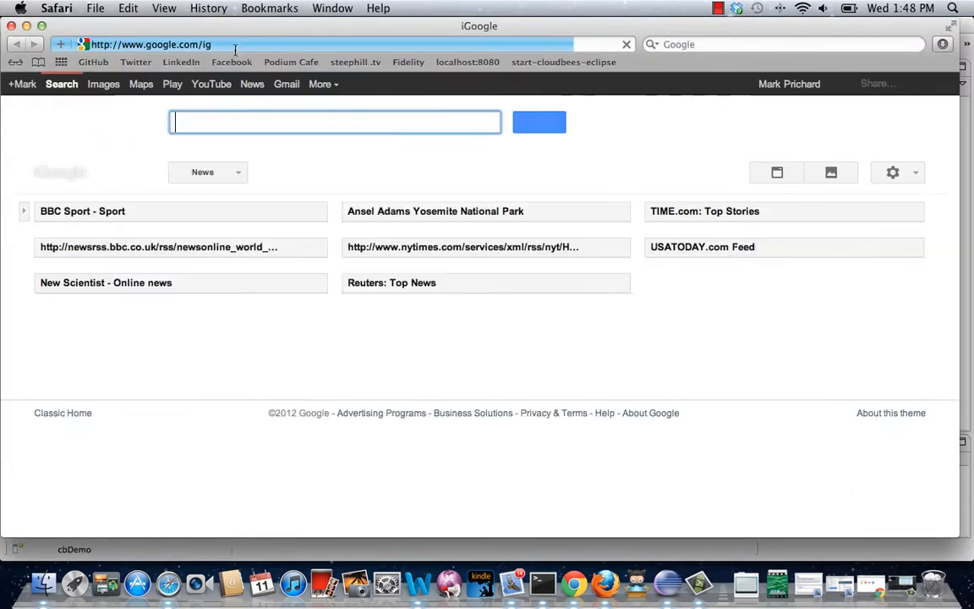
click(228, 44)
key(BackSpace)
key(BackSpace)
key(BackSpace)
key(BackSpace)
key(BackSpace)
key(BackSpace)
key(BackSpace)
key(BackSpace)
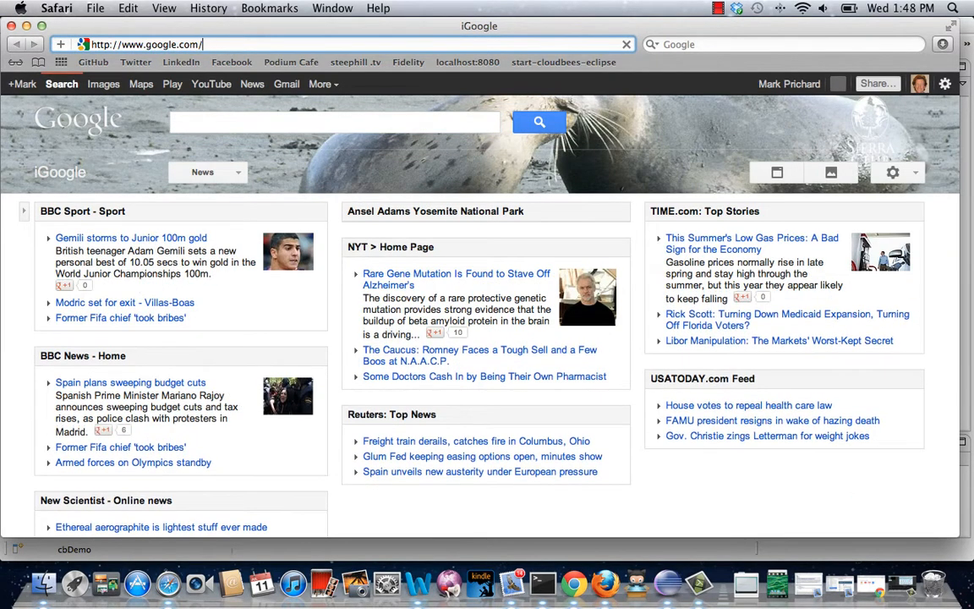
key(BackSpace)
key(BackSpace)
key(BackSpace)
key(BackSpace)
key(BackSpace)
key(BackSpace)
key(BackSpace)
key(BackSpace)
key(BackSpace)
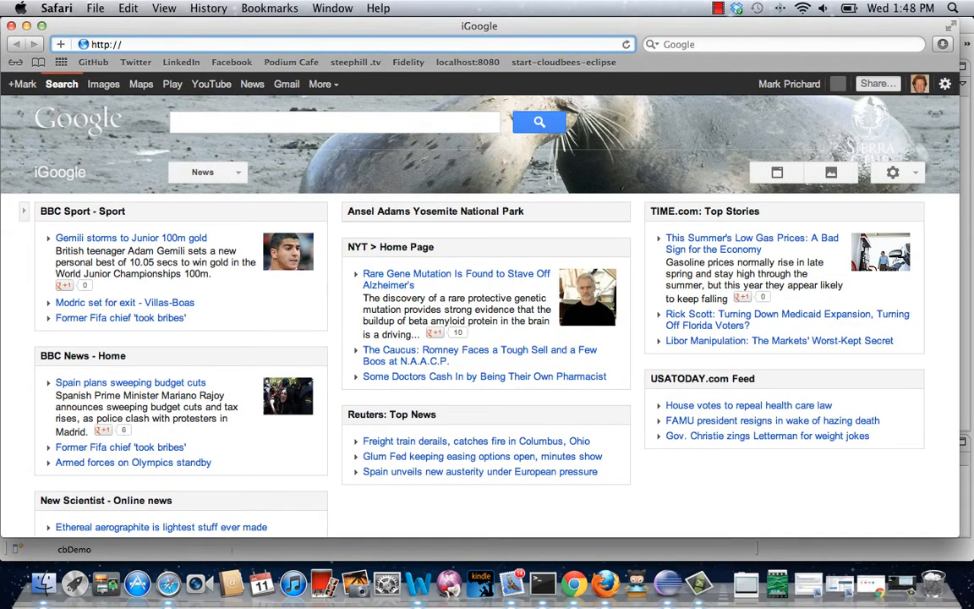
text(localhost)
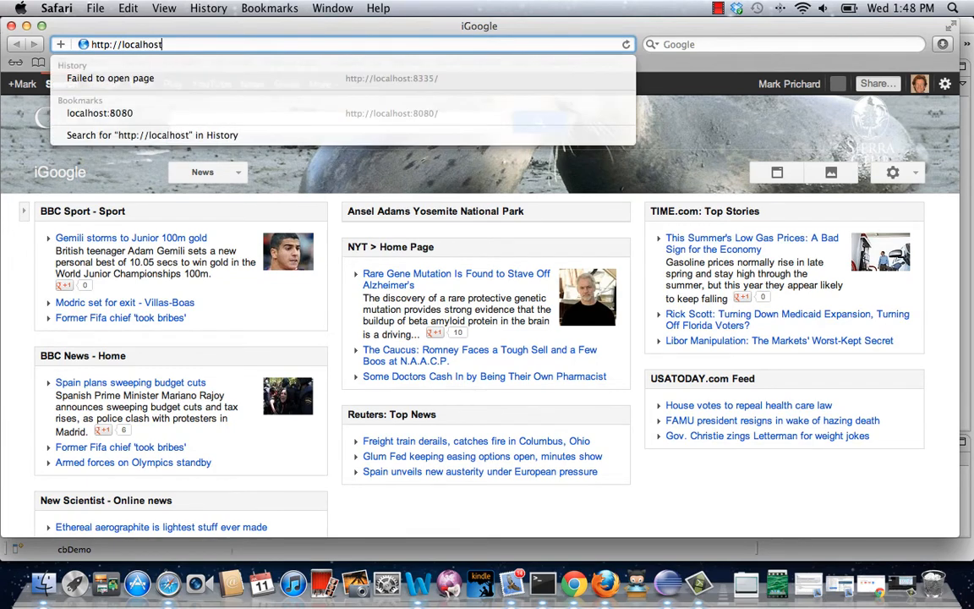
text(:8335)
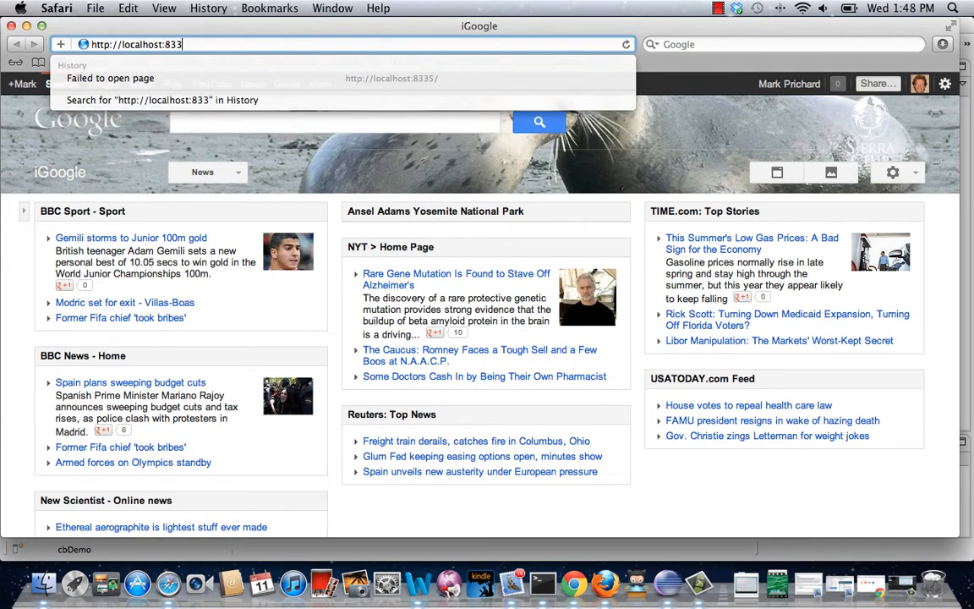
text(/)
key(Return)
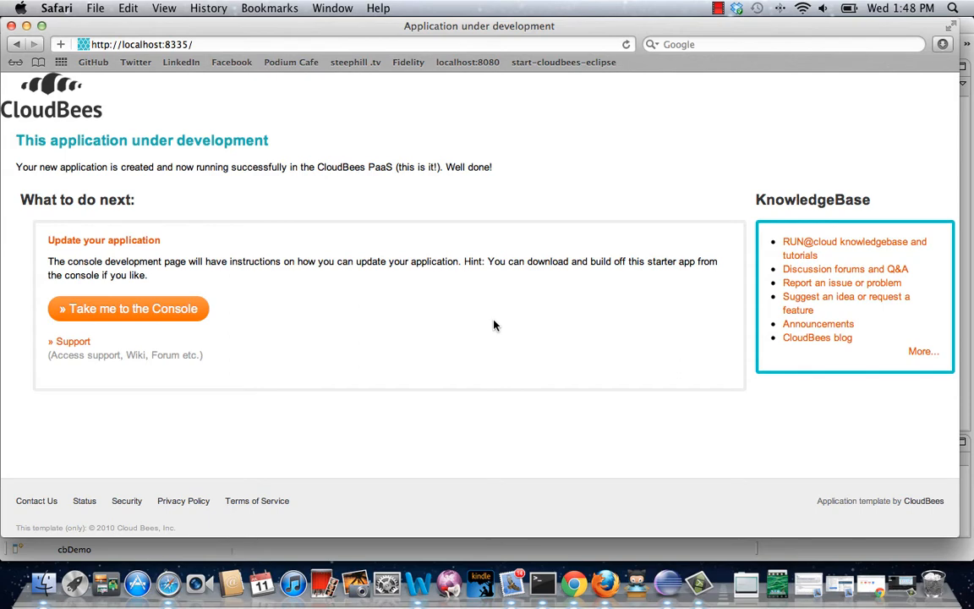
click(11, 25)
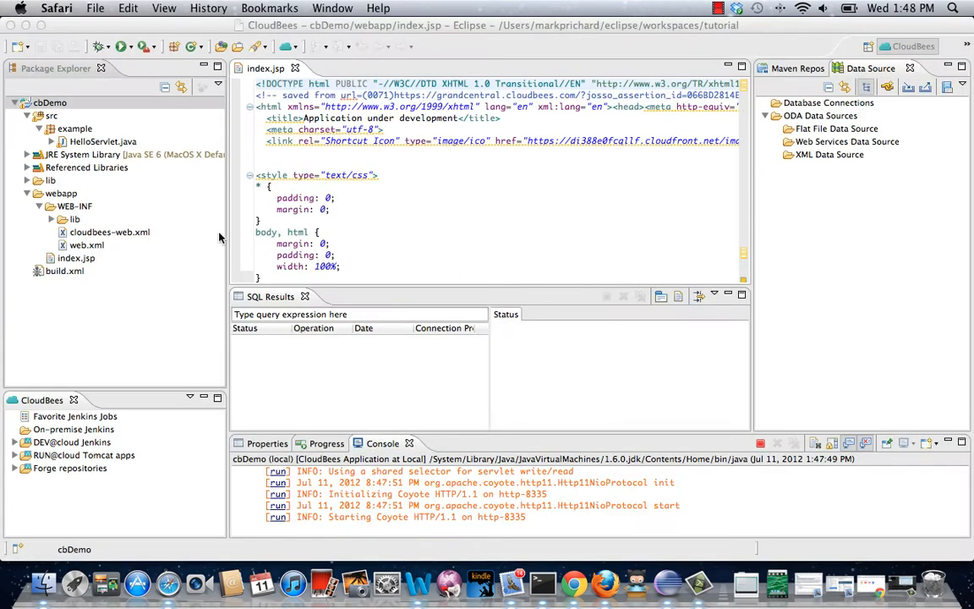
click(685, 402)
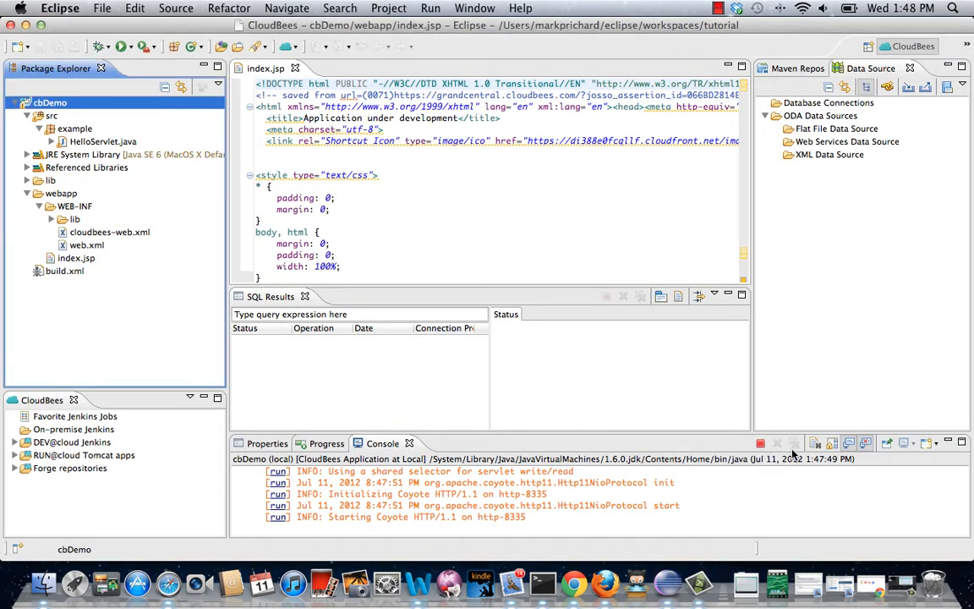
Step: Stop the locally running cbDemo application and remove the terminated launches from the console
click(761, 444)
click(794, 445)
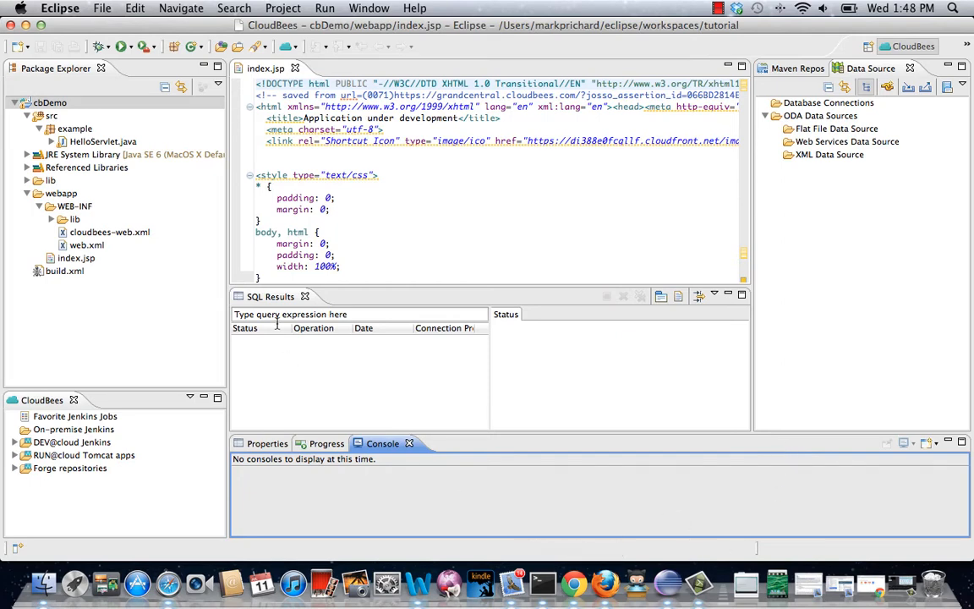
Step: Switch to Firefox and create a private Git repository named cbDemo in the CloudBees Forge
click(606, 585)
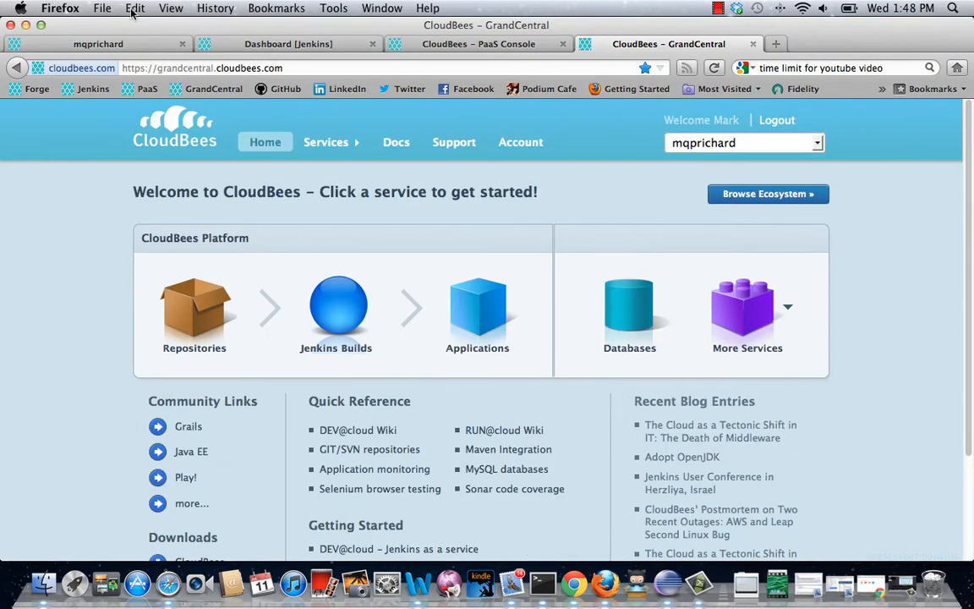
click(125, 46)
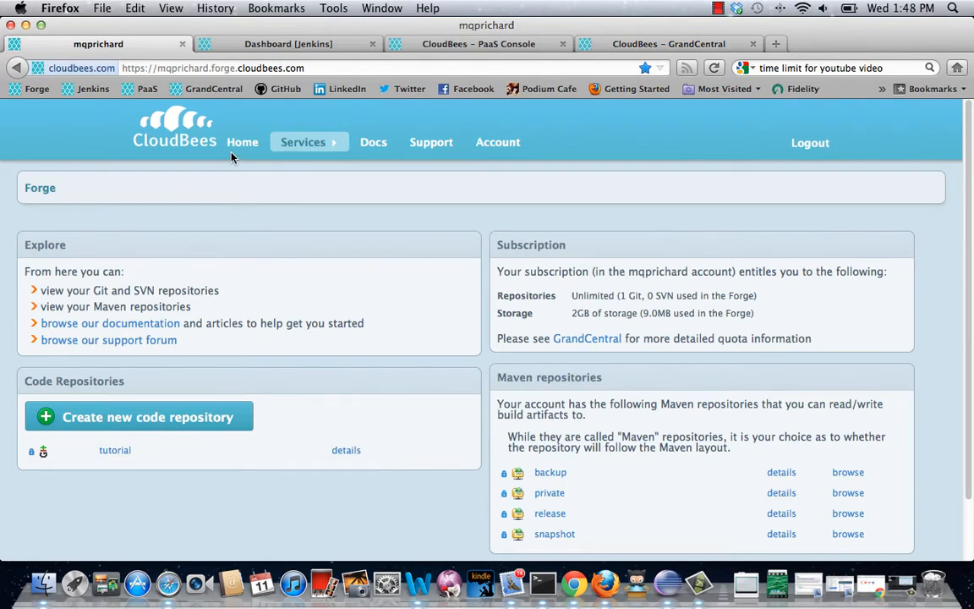
click(188, 421)
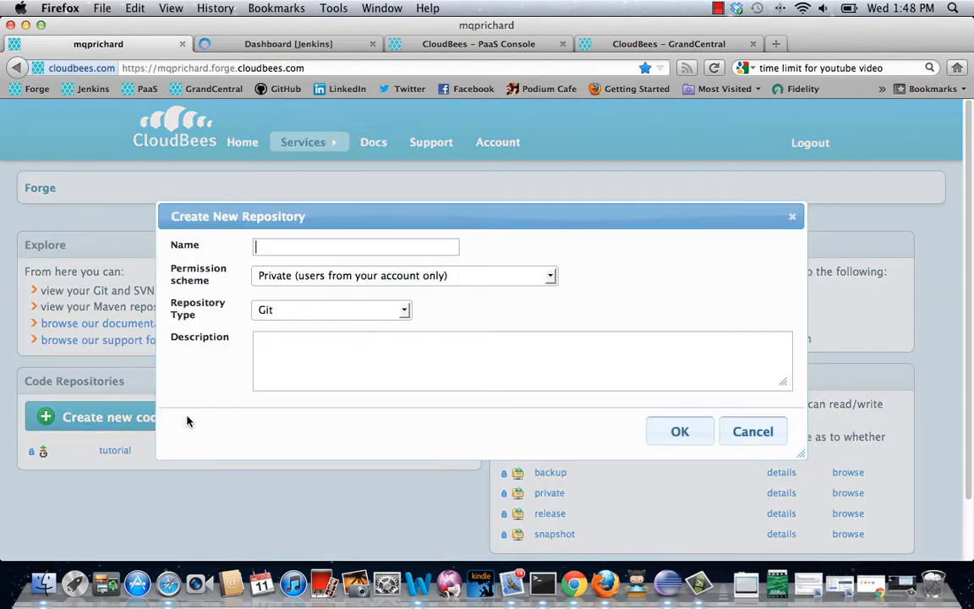
click(310, 250)
text(cbDemo)
click(679, 437)
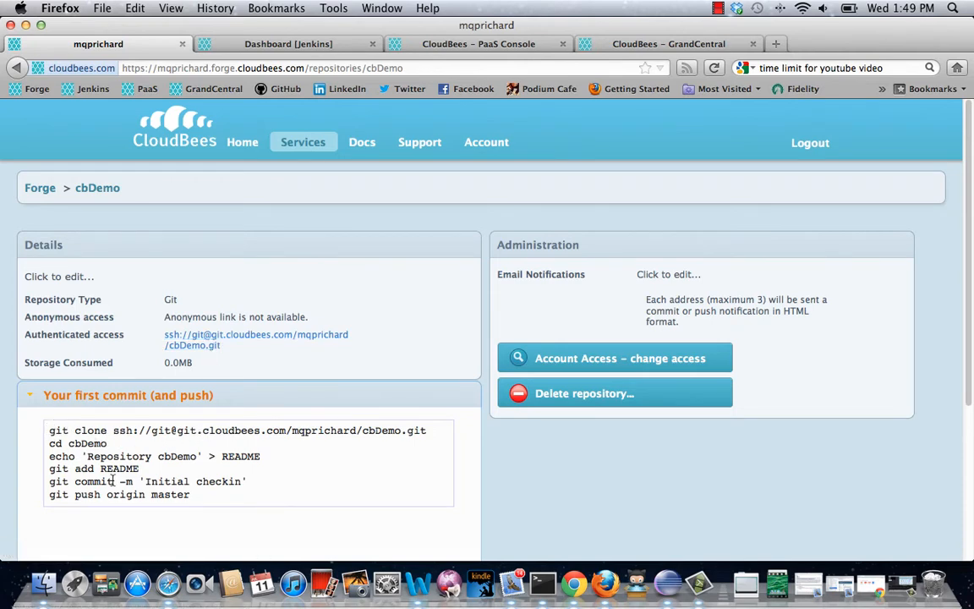
Step: Copy the authenticated-access link of the new cbDemo repository and return to Eclipse
right_click(192, 341)
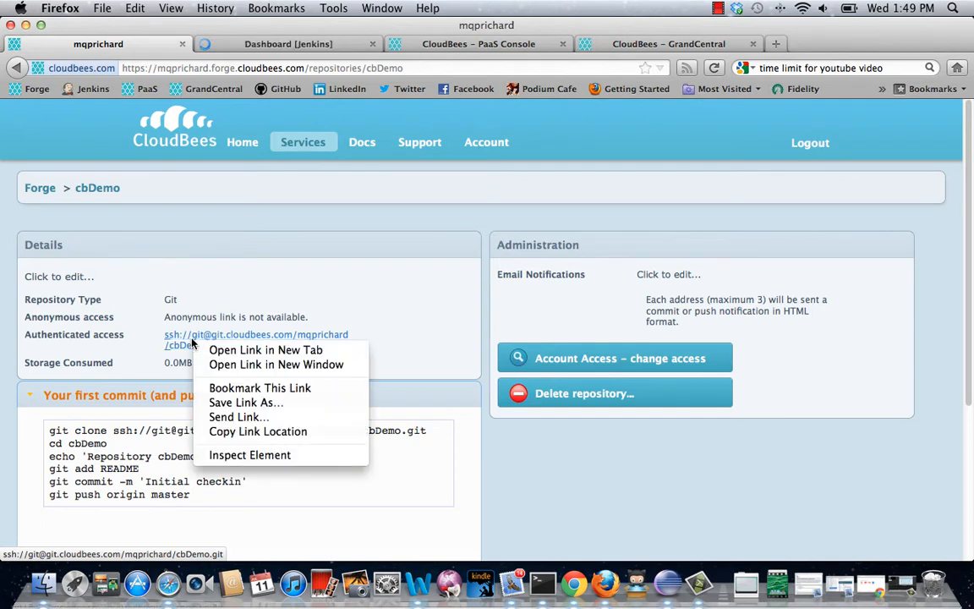
click(255, 431)
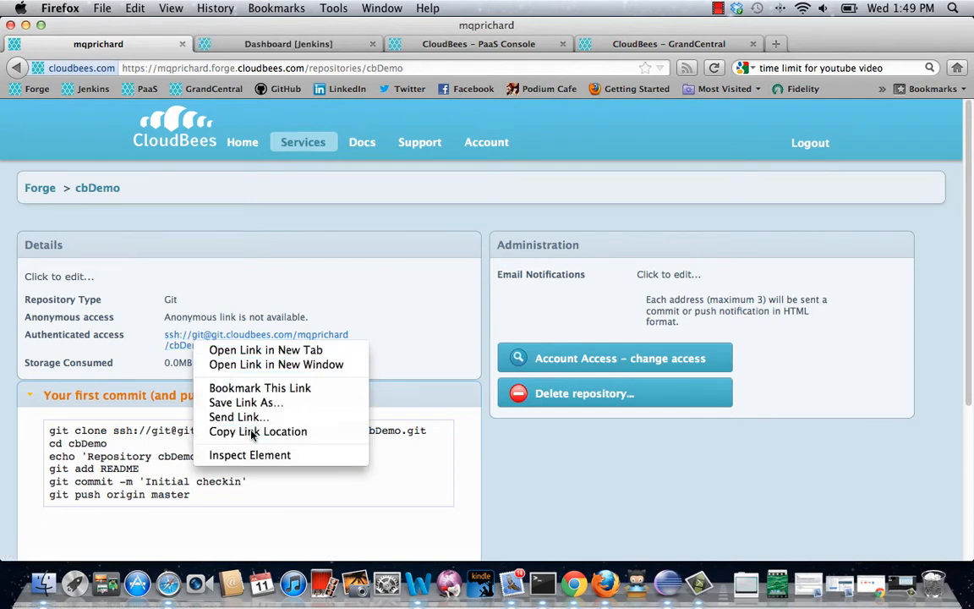
click(668, 584)
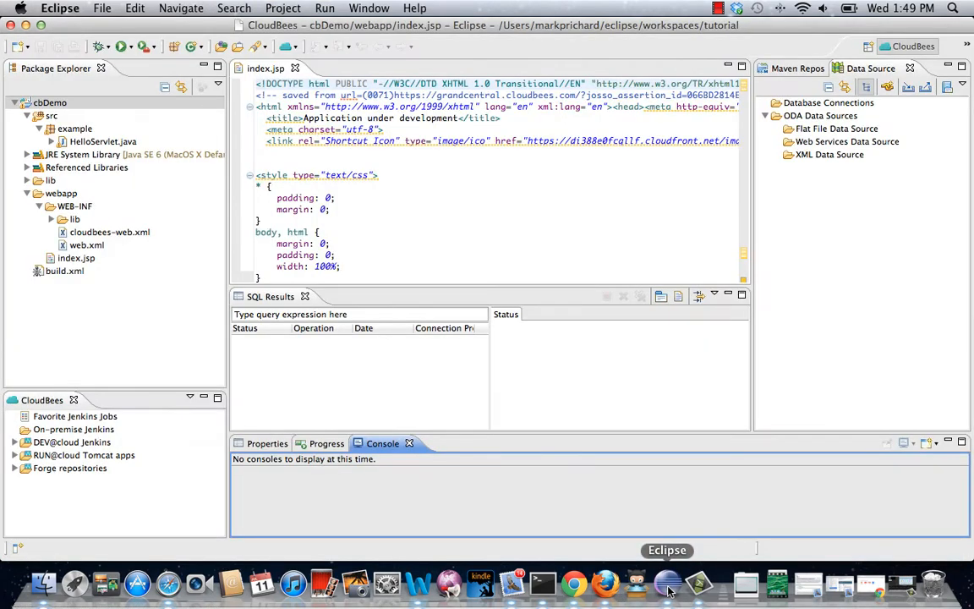
Step: Share the cbDemo project through Git, creating the repository in the project's own parent folder
right_click(48, 103)
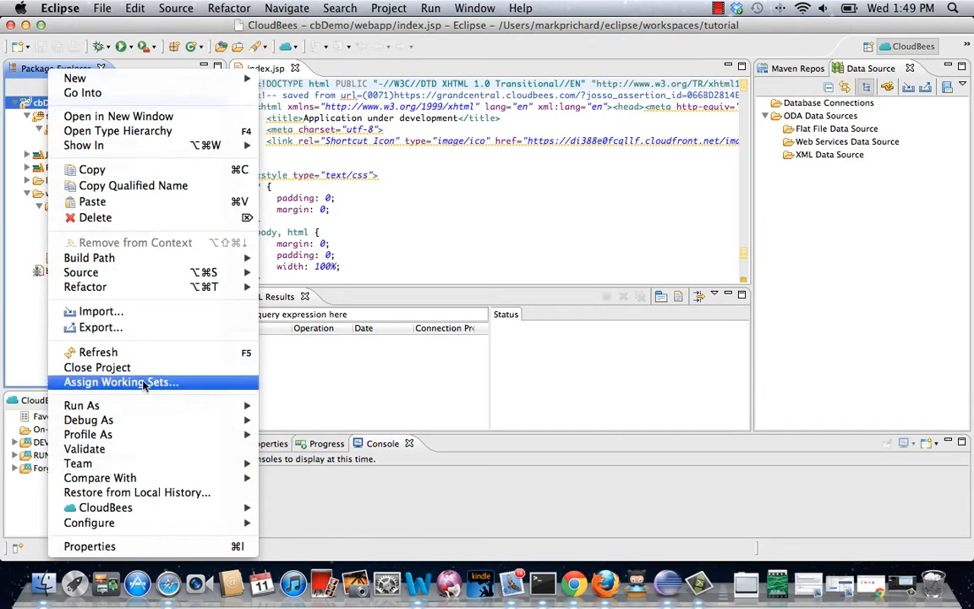
mouse_move(178, 463)
click(298, 489)
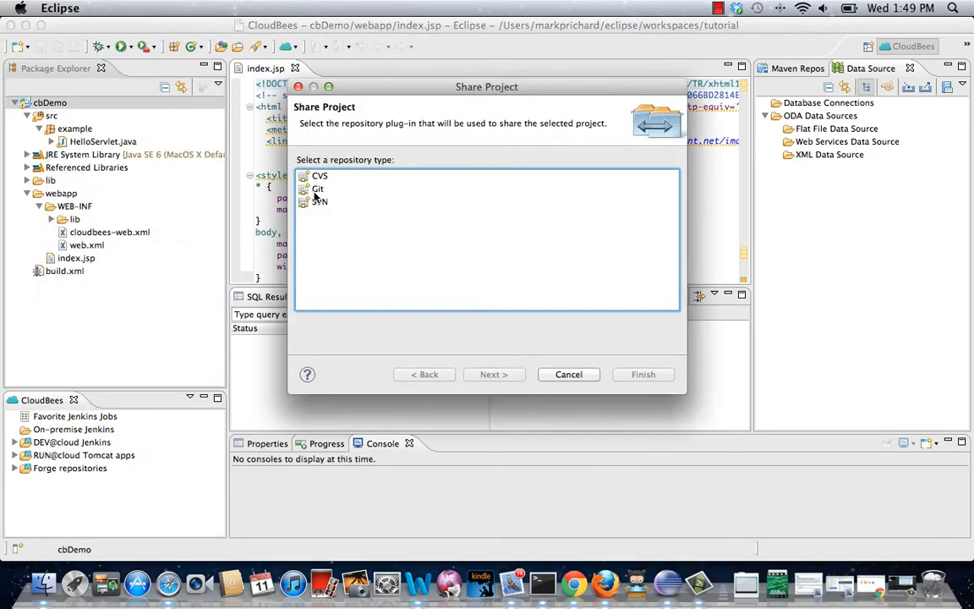
click(315, 189)
click(491, 378)
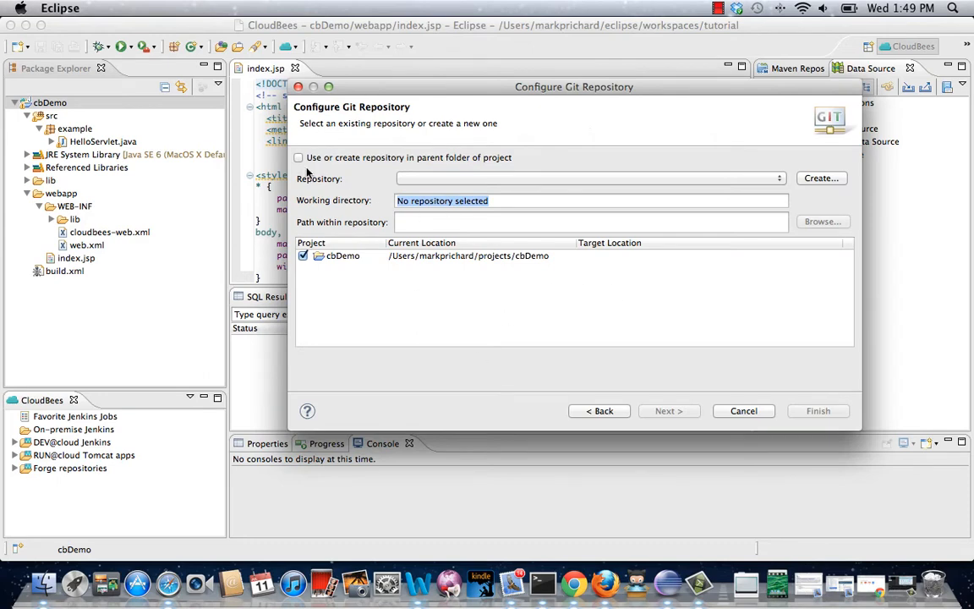
click(300, 158)
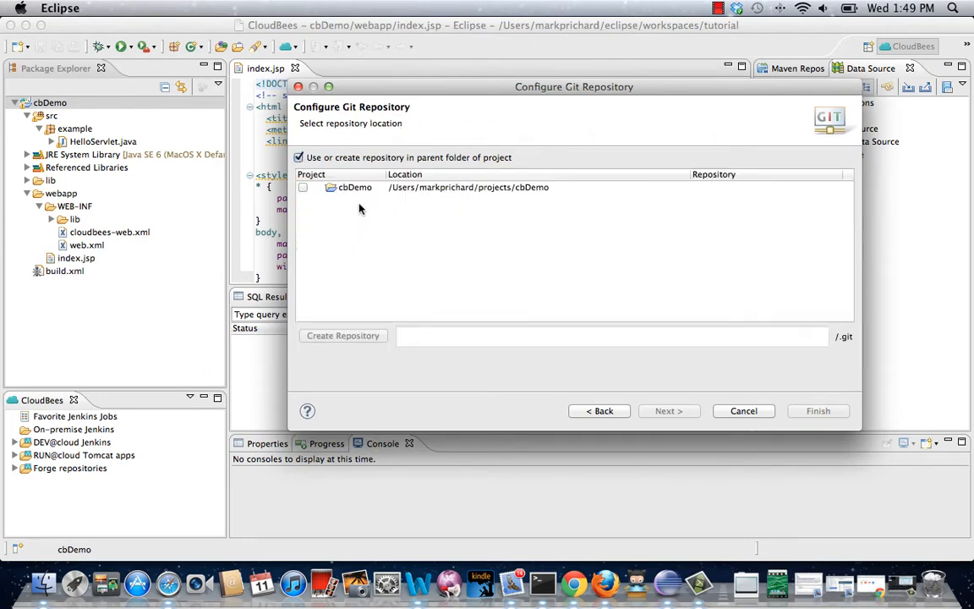
click(315, 187)
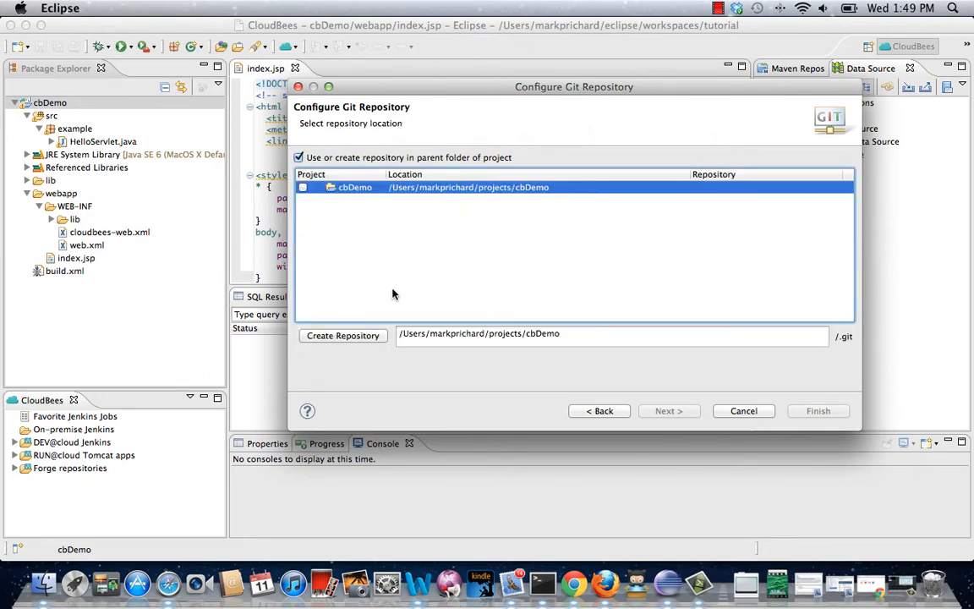
click(343, 337)
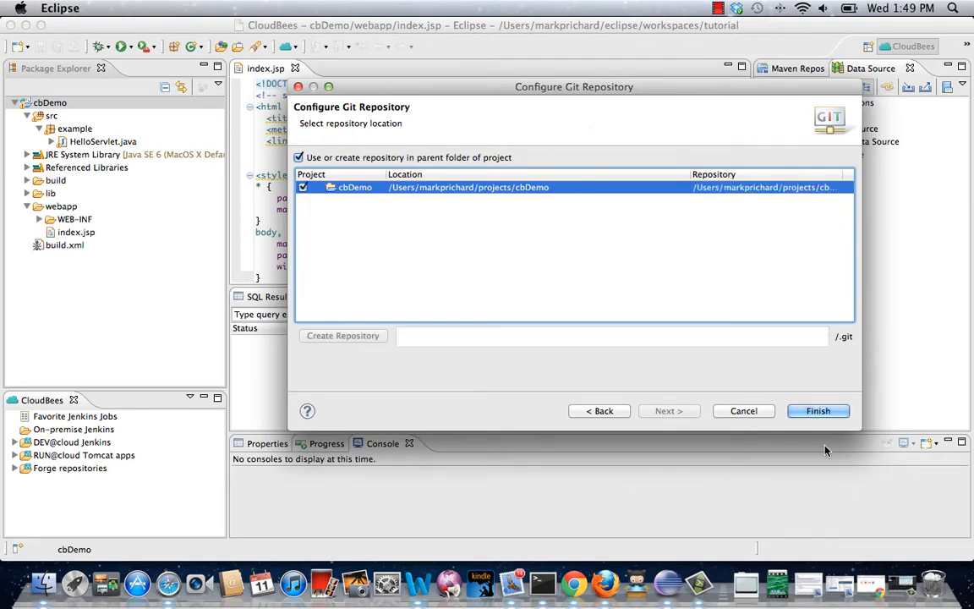
click(817, 413)
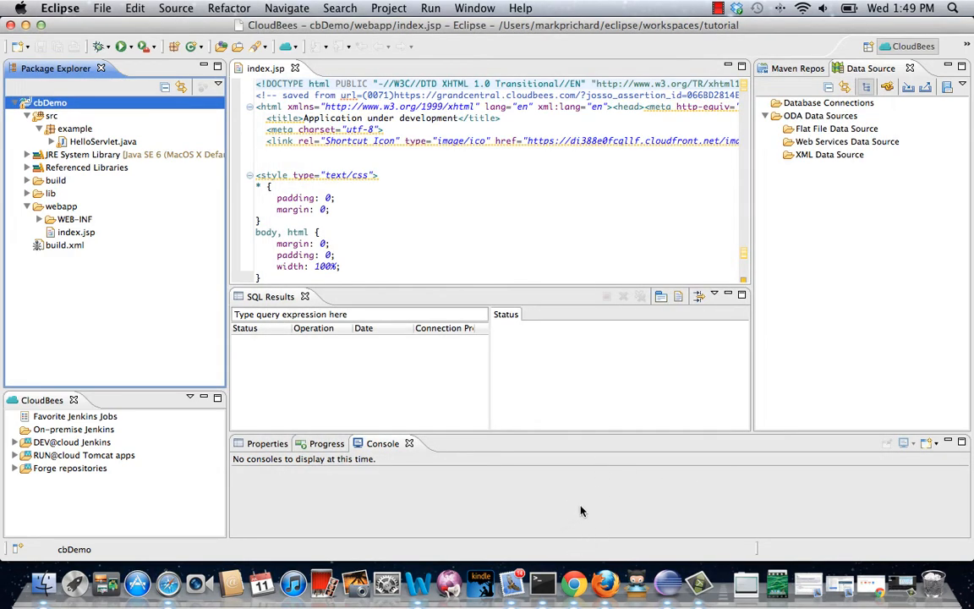
Step: Switch to Terminal, check the working directory, and list the contents of the folder one level up
click(543, 585)
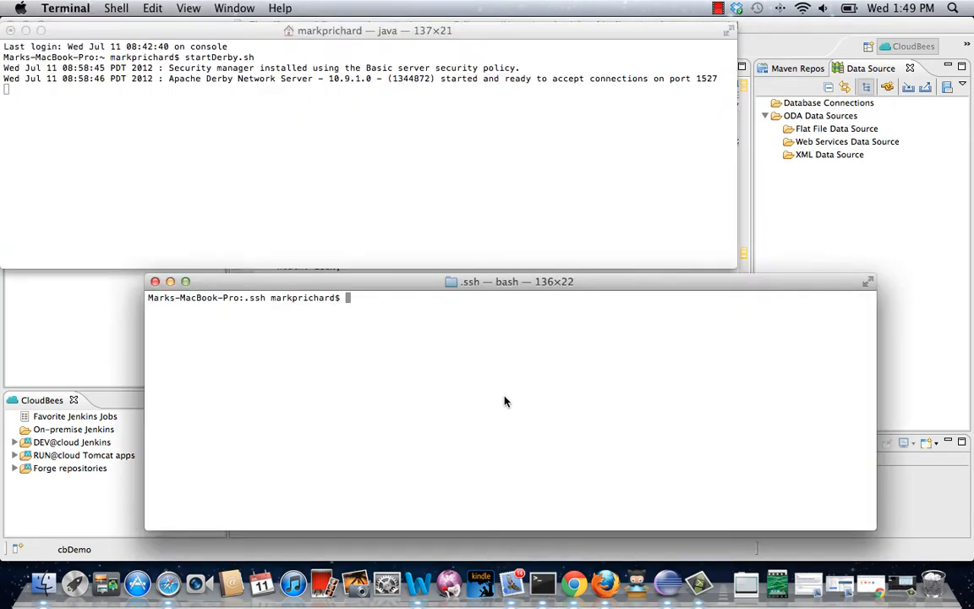
text(pwd)
key(Return)
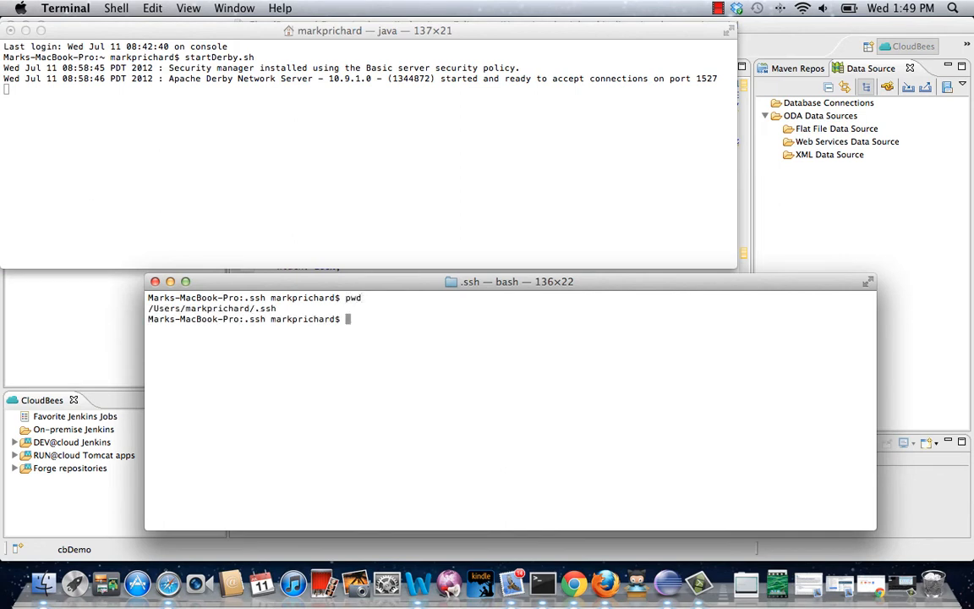
text(cd ..)
key(Return)
text(ls)
key(Return)
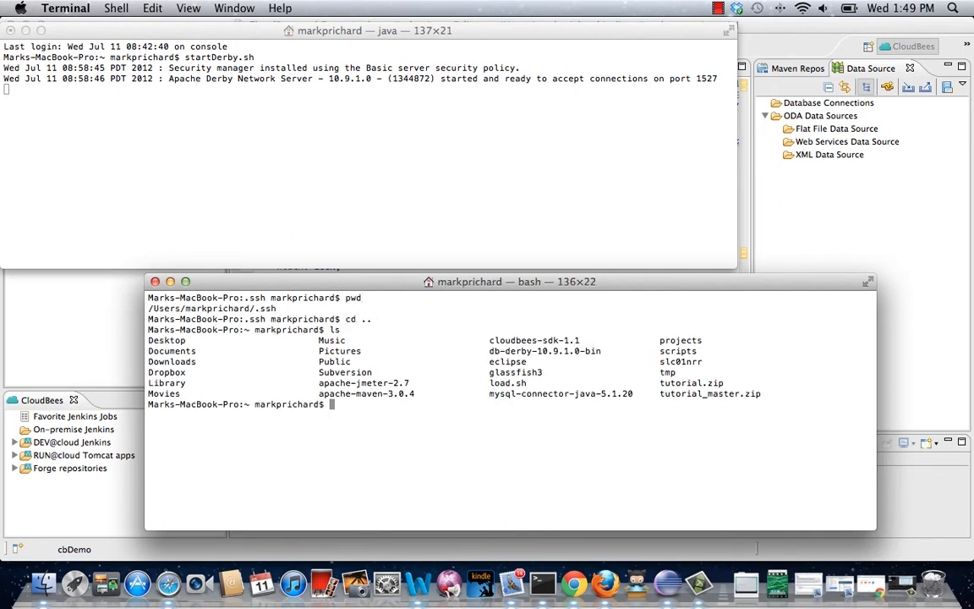
Step: Change into the projects folder, list its contents, and enter the cbDemo folder
text(cd project)
text(s)
key(Return)
text(ls)
key(Return)
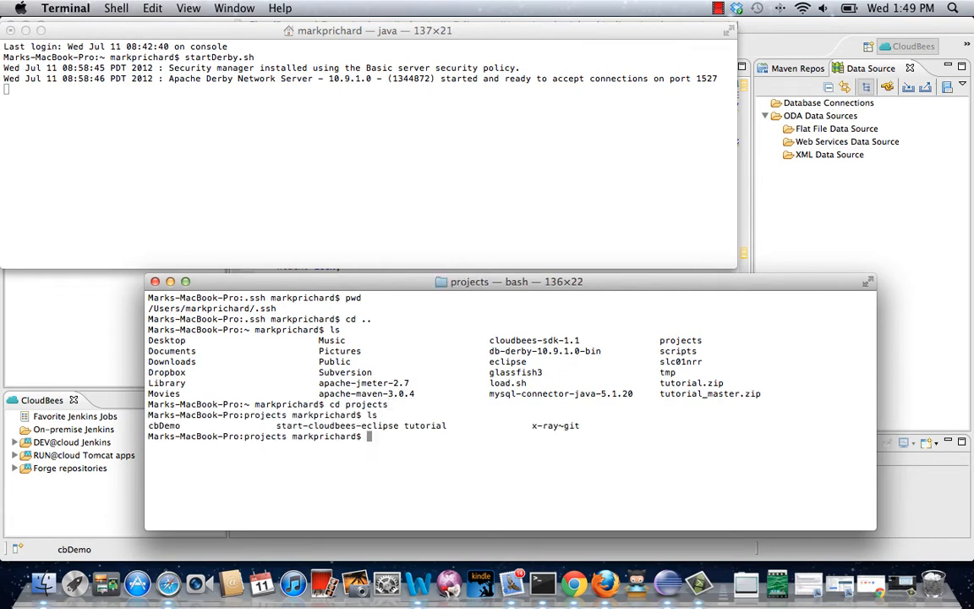
text(cd cbDemo)
key(Return)
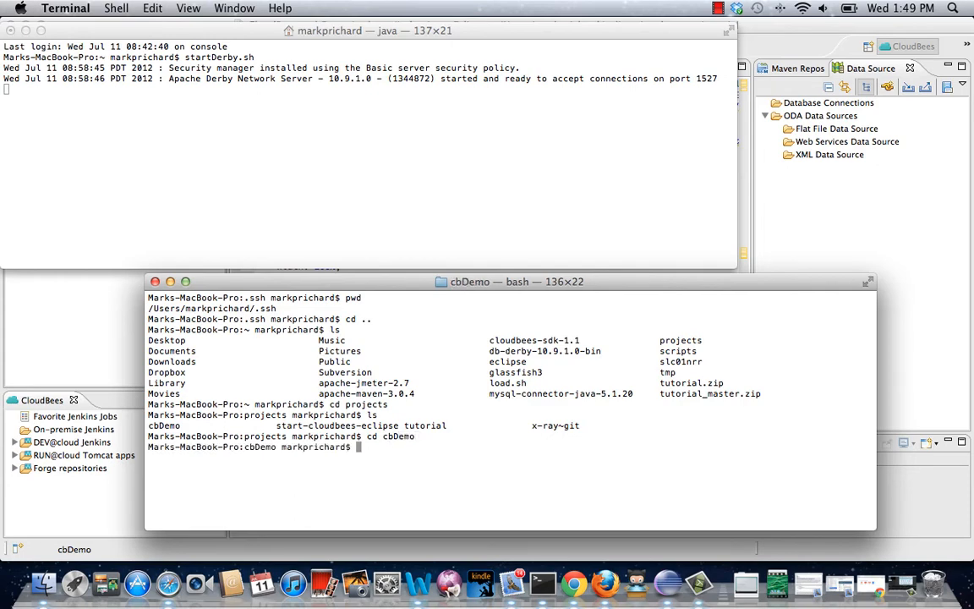
Step: List all files in the cbDemo folder, including hidden ones, with ls -al, dismiss the calendar alert and return to Eclipse
text(ls)
key(Return)
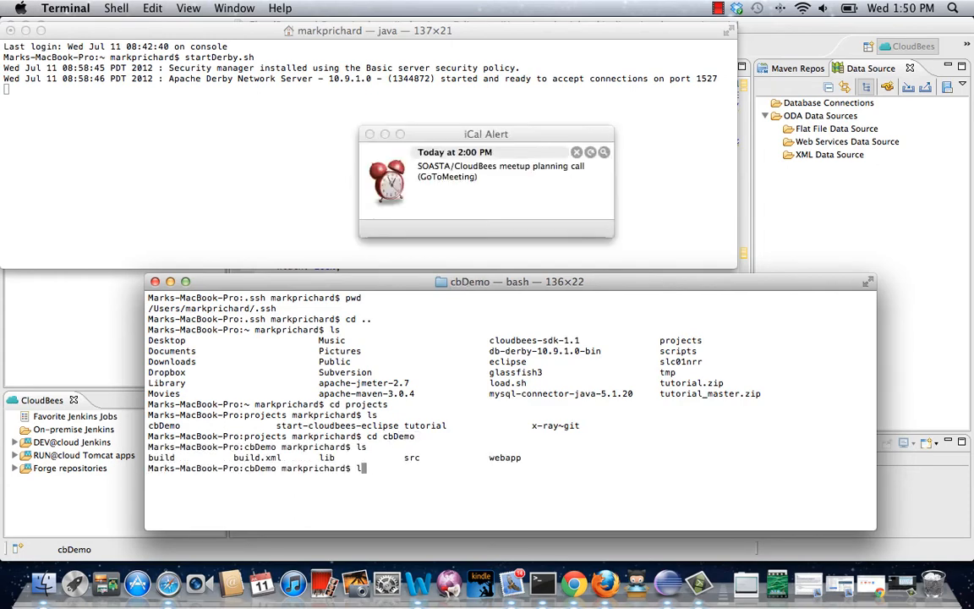
text(ls -al)
key(Return)
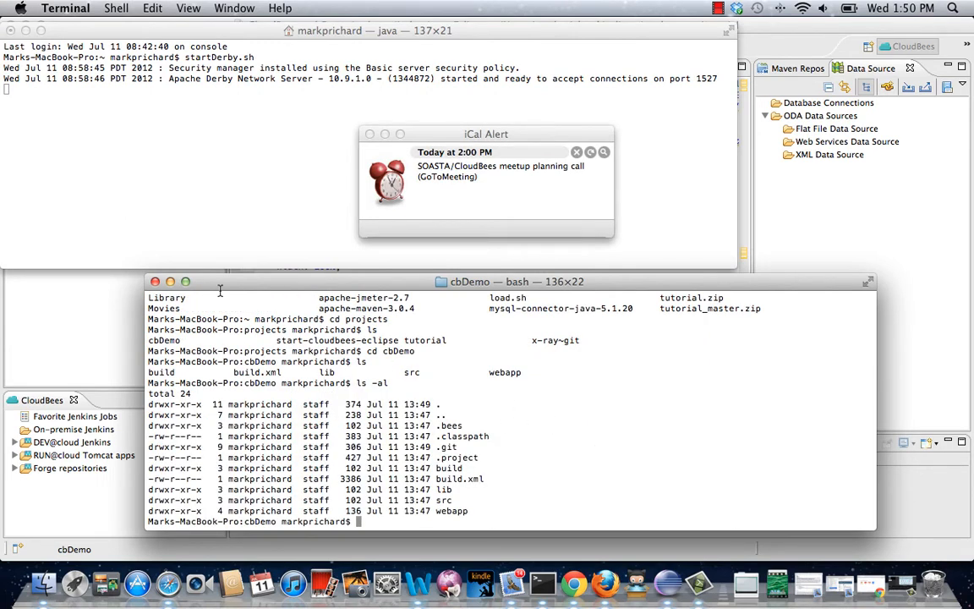
click(371, 135)
click(91, 322)
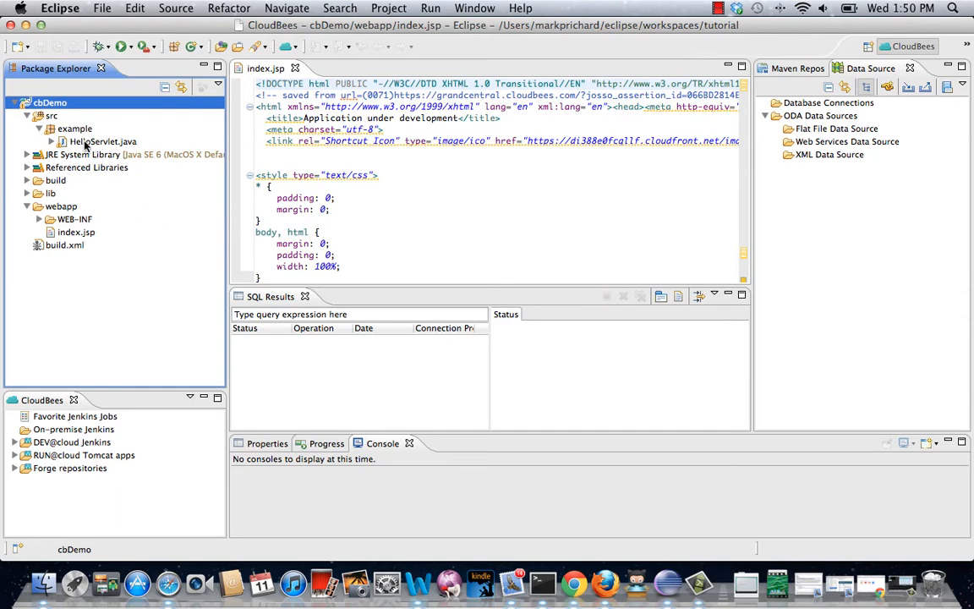
Step: Commit all cbDemo files to the local Git repository with the message "Initial commit"
right_click(65, 108)
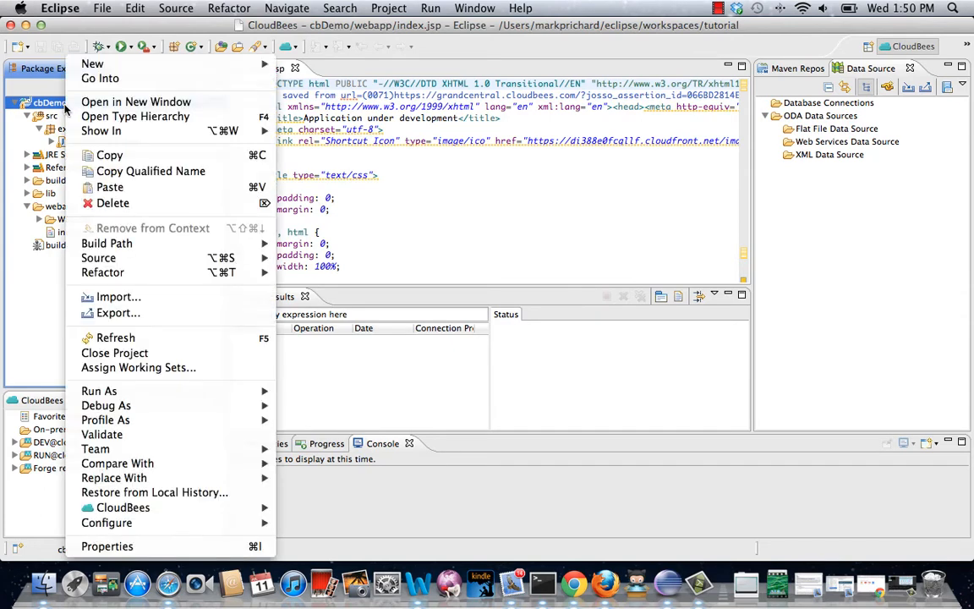
mouse_move(142, 451)
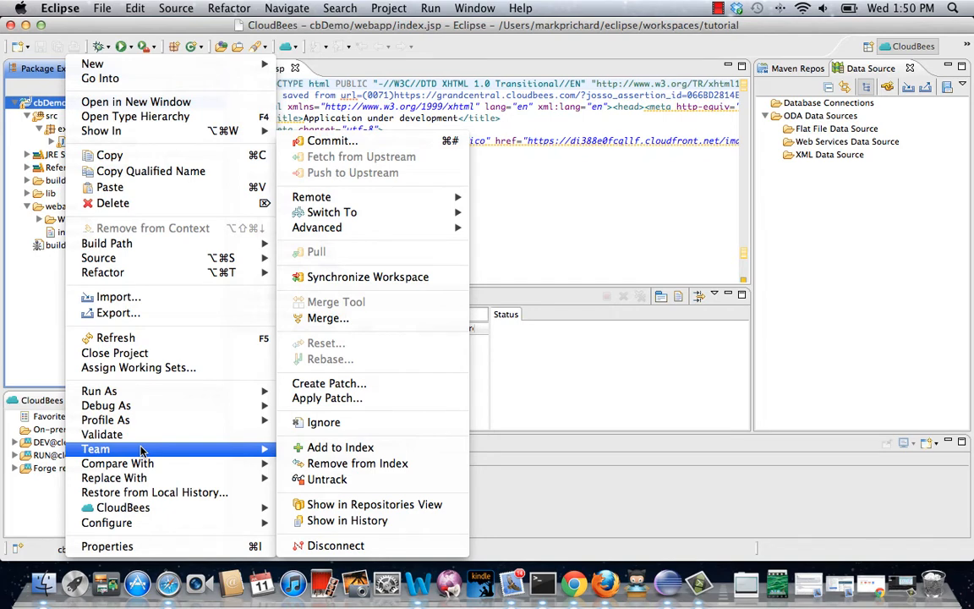
click(333, 144)
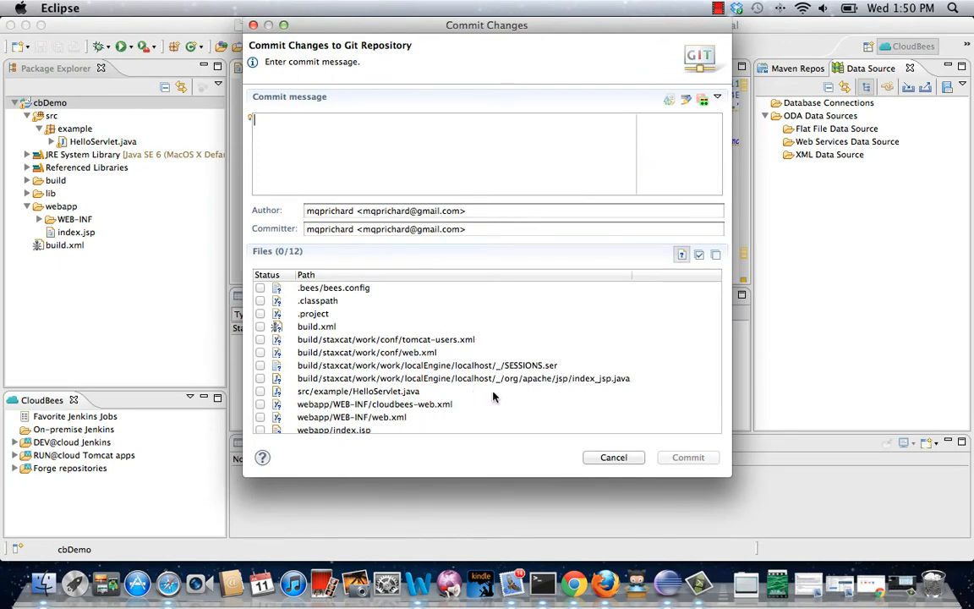
click(699, 254)
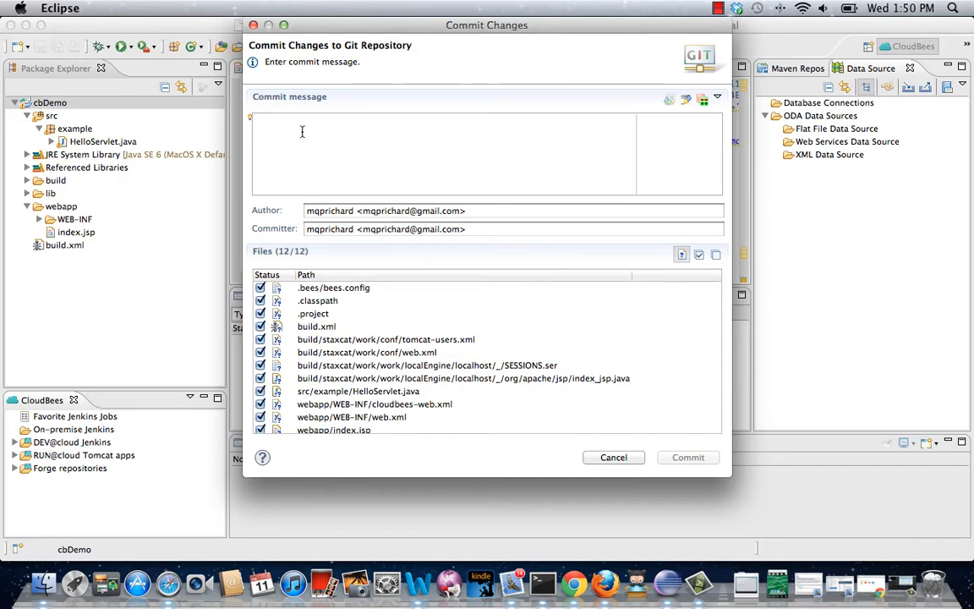
text(Initi)
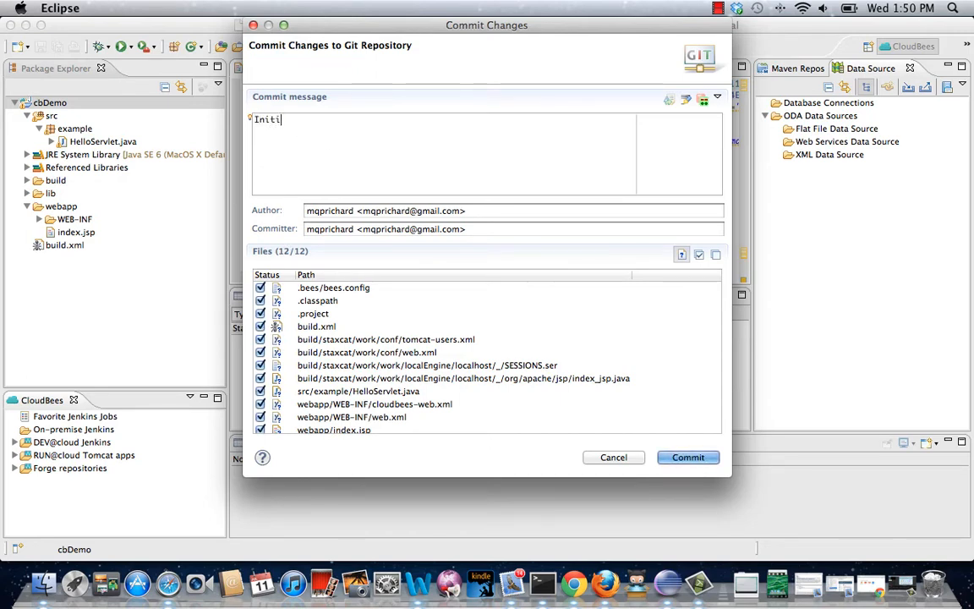
text(al commit)
click(686, 457)
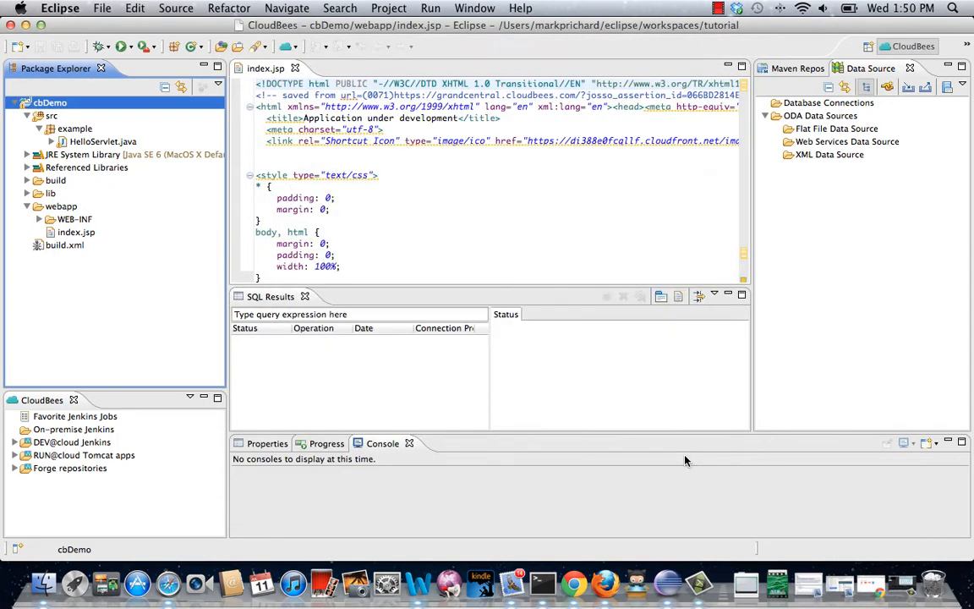
Step: Push all branches of the cbDemo project to the remote cbDemo.git repository on git.cloudbees.com over ssh, and close the push results
right_click(44, 108)
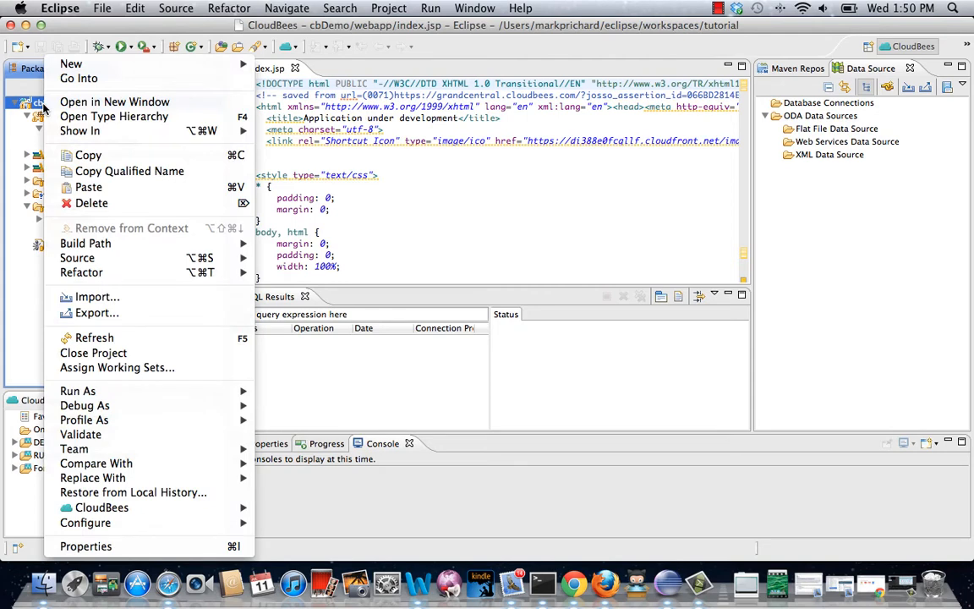
mouse_move(83, 450)
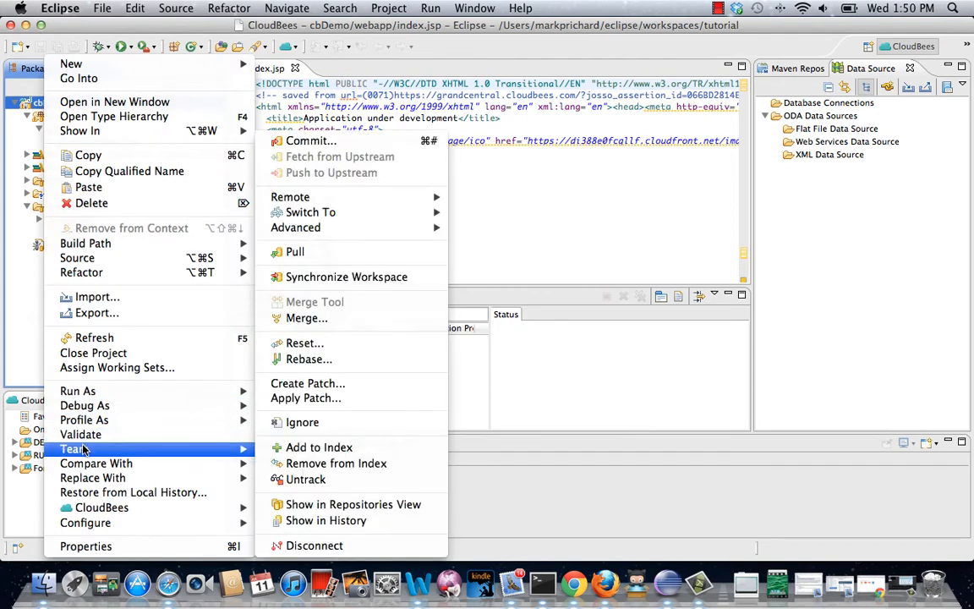
mouse_move(305, 198)
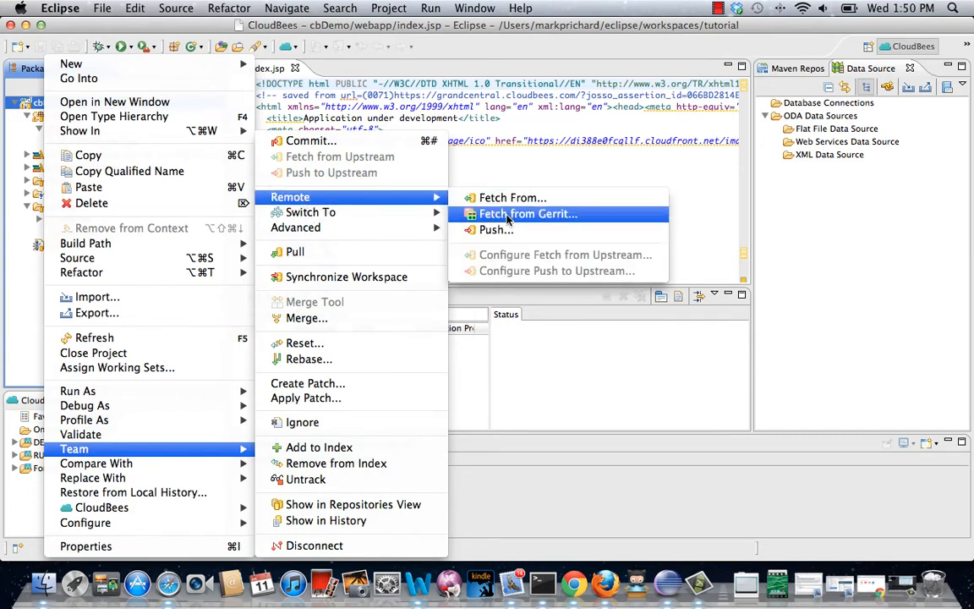
click(490, 230)
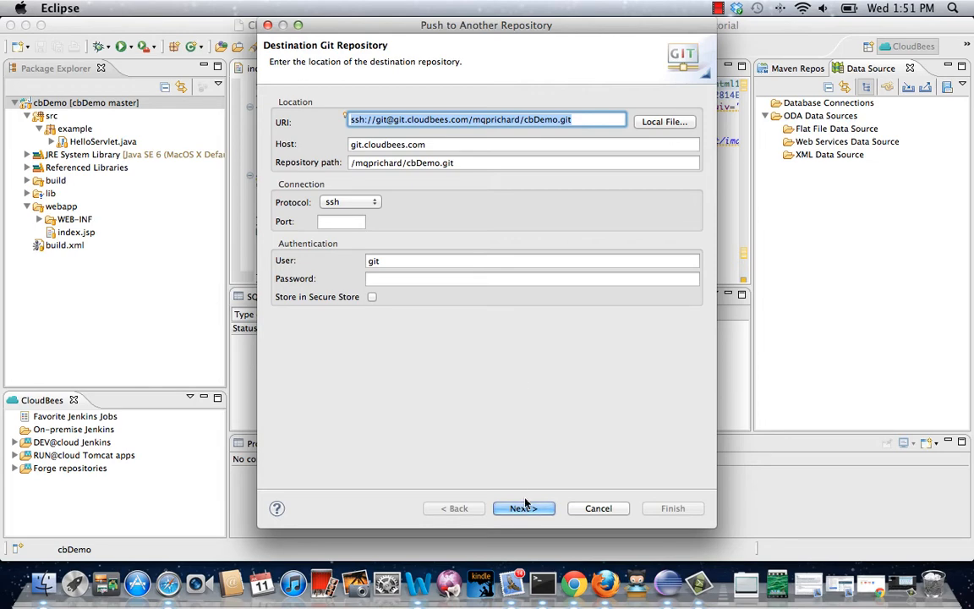
click(525, 510)
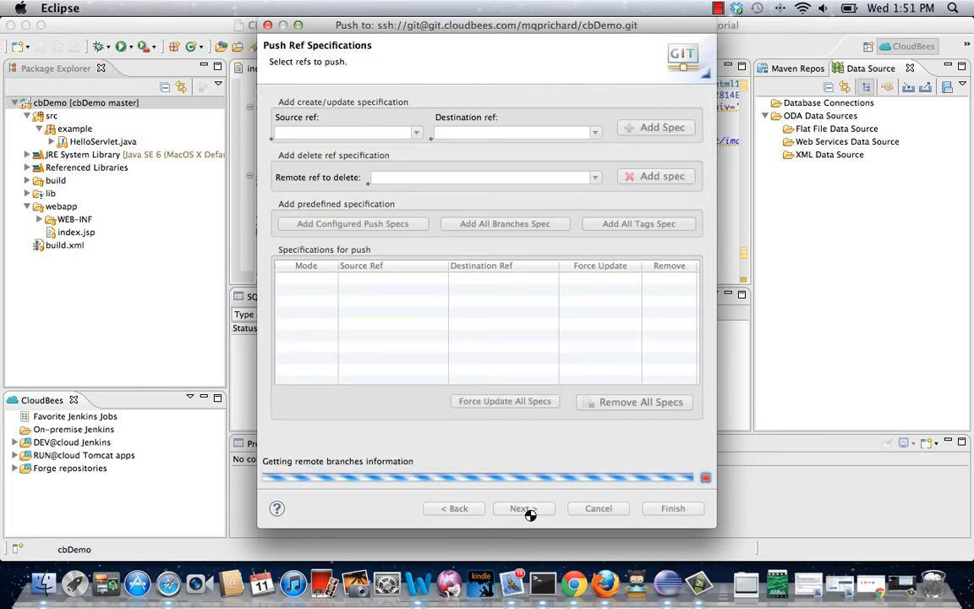
click(494, 225)
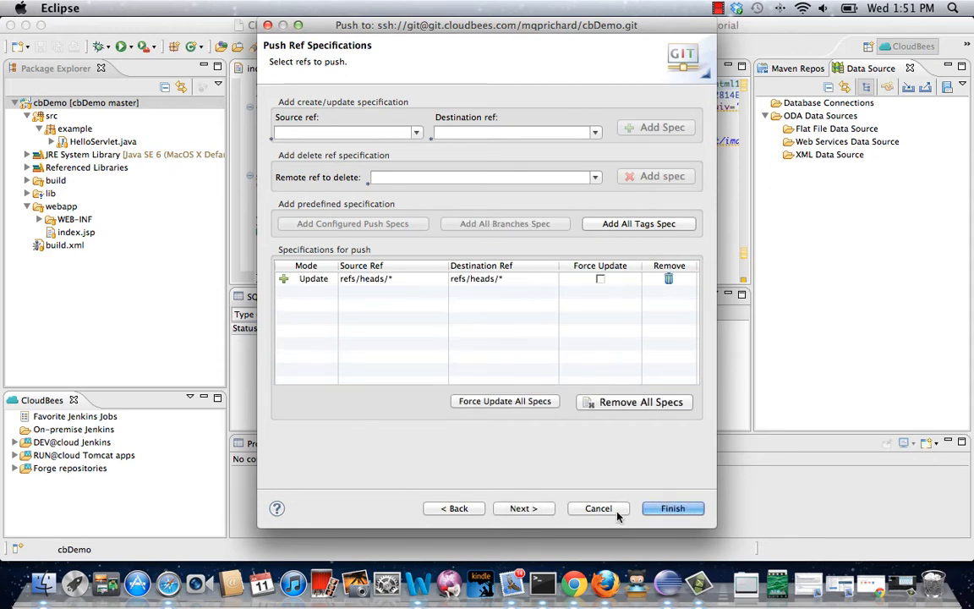
click(673, 508)
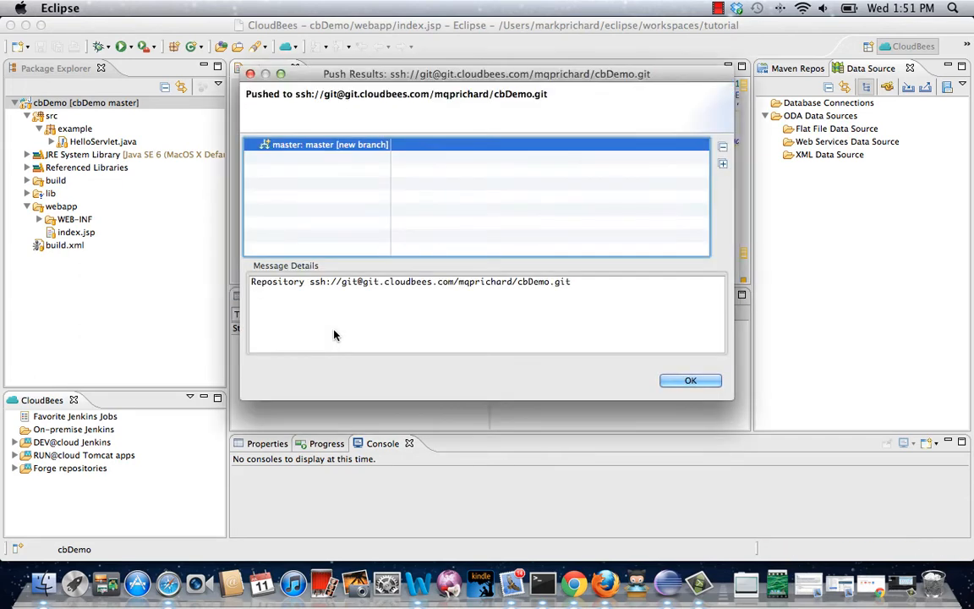
click(688, 382)
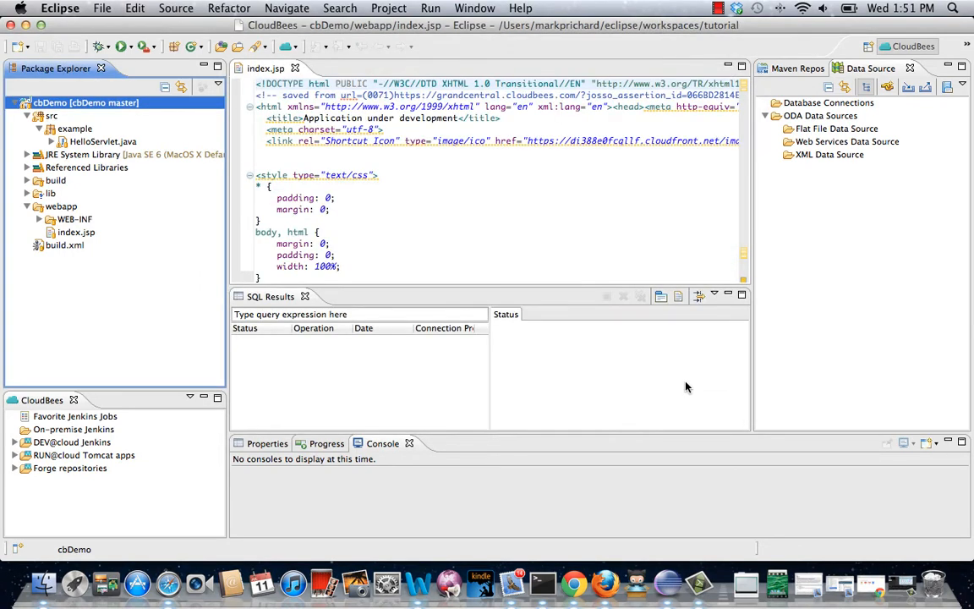
Step: Switch to Firefox and open the configuration of the Build cbDemo job in Jenkins
click(606, 583)
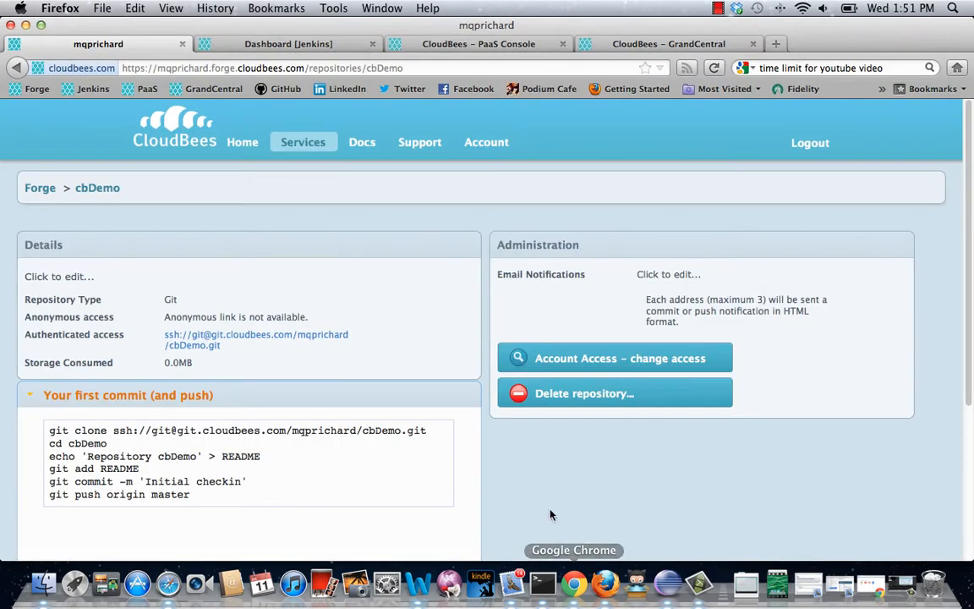
click(296, 45)
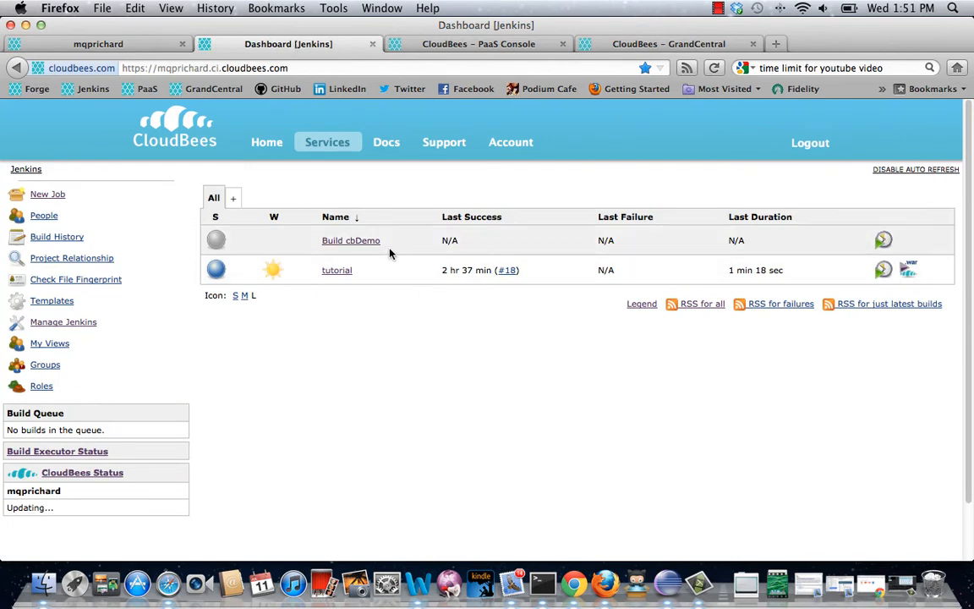
click(367, 243)
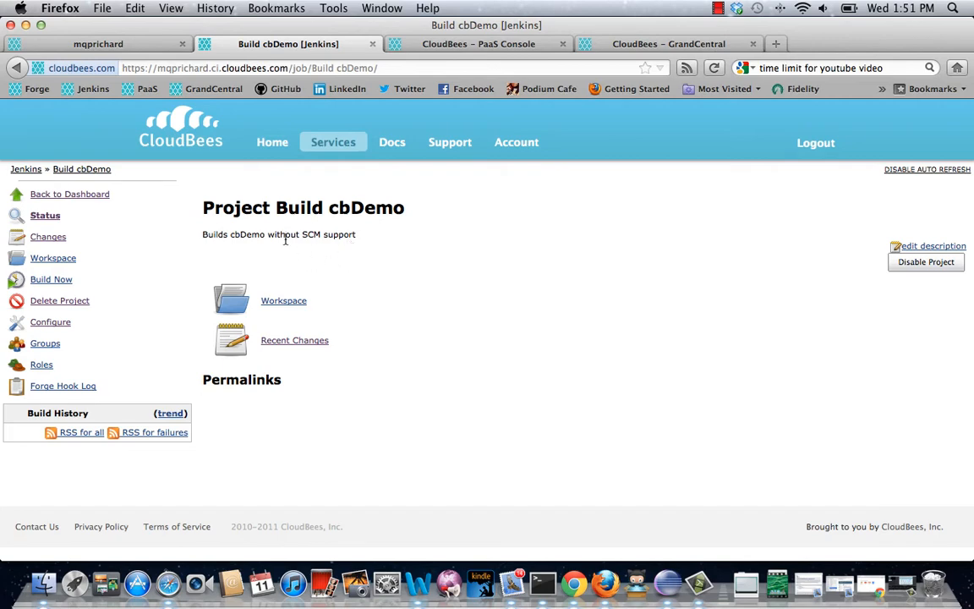
click(44, 323)
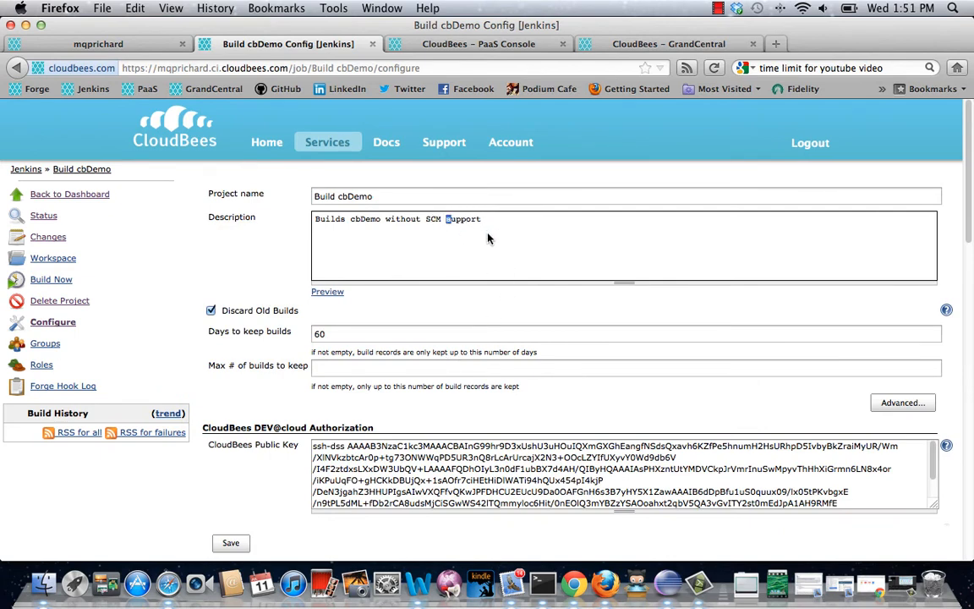
Step: Change the job description to "Builds cbDemo with Git integration support"
key(Left)
key(Left)
key(BackSpace)
key(BackSpace)
key(BackSpace)
key(BackSpace)
key(BackSpace)
key(BackSpace)
key(BackSpace)
key(BackSpace)
text(h )
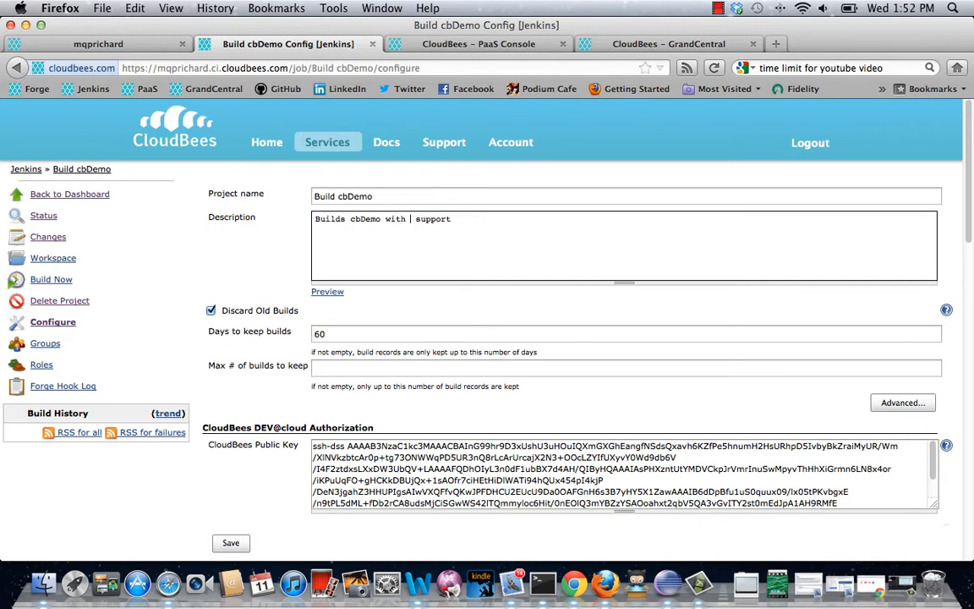
text(Git integration)
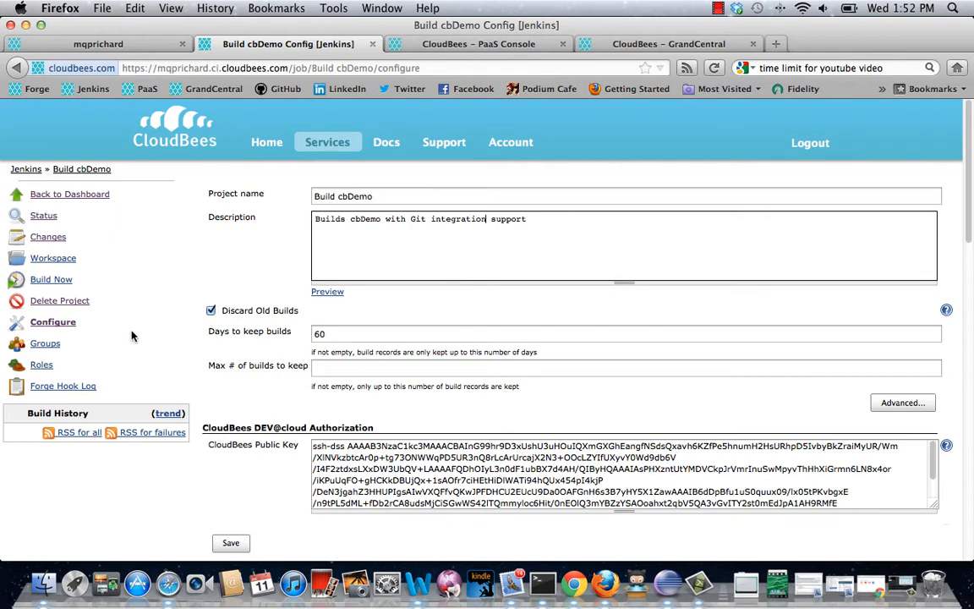
Step: Set the job's source code management to Git and paste the cbDemo.git ssh address as the repository URL
scroll(145, 334, down, 2)
scroll(145, 334, down, 8)
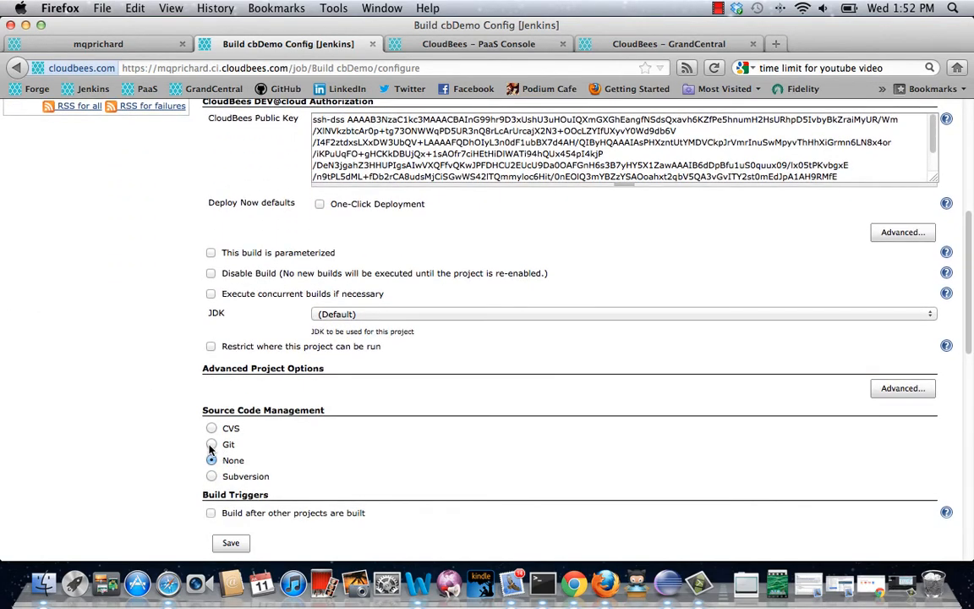
click(211, 444)
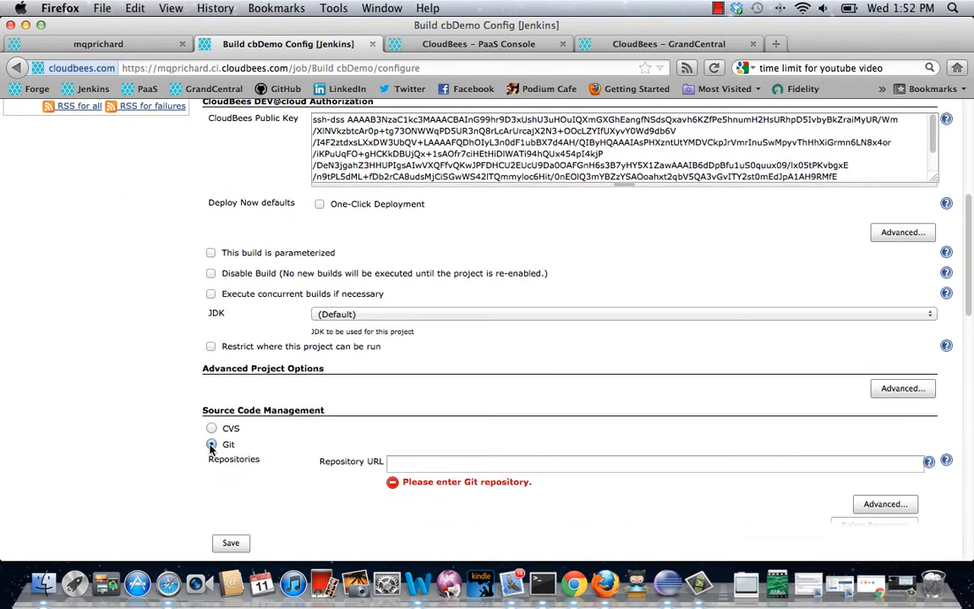
click(408, 466)
key(super+v)
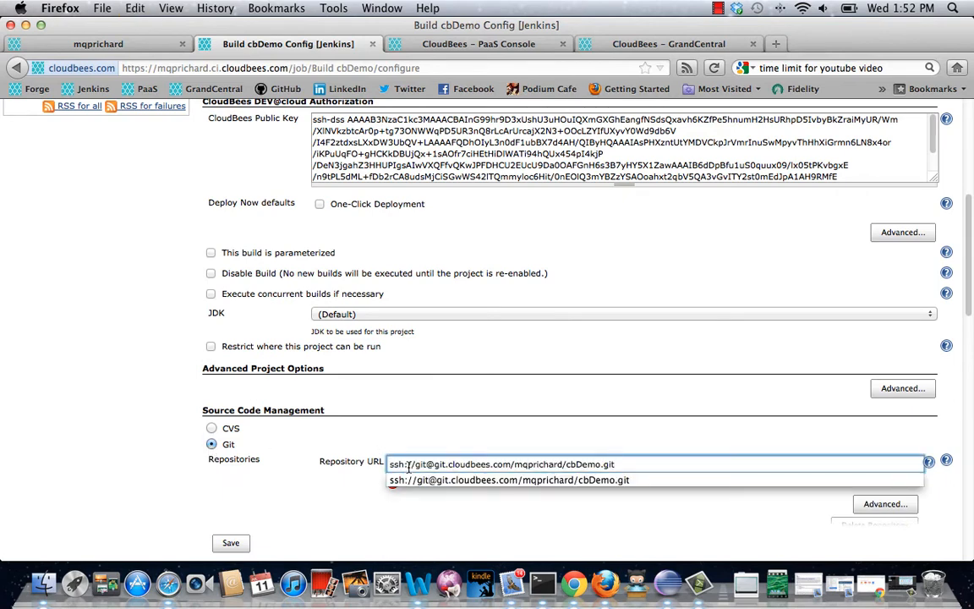
click(410, 480)
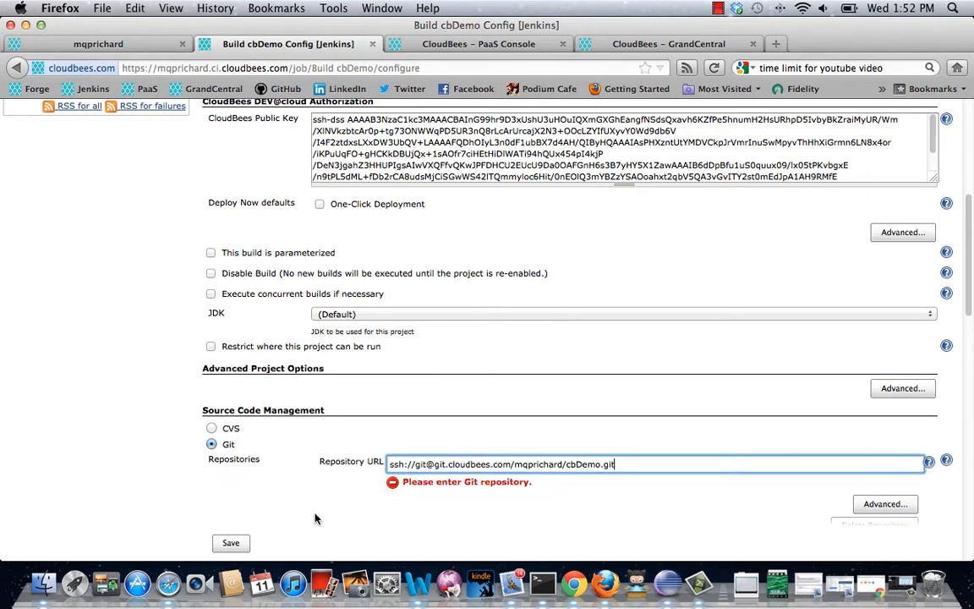
Step: Review the job's branch settings, build triggers and description in the configuration form
scroll(314, 518, down, 5)
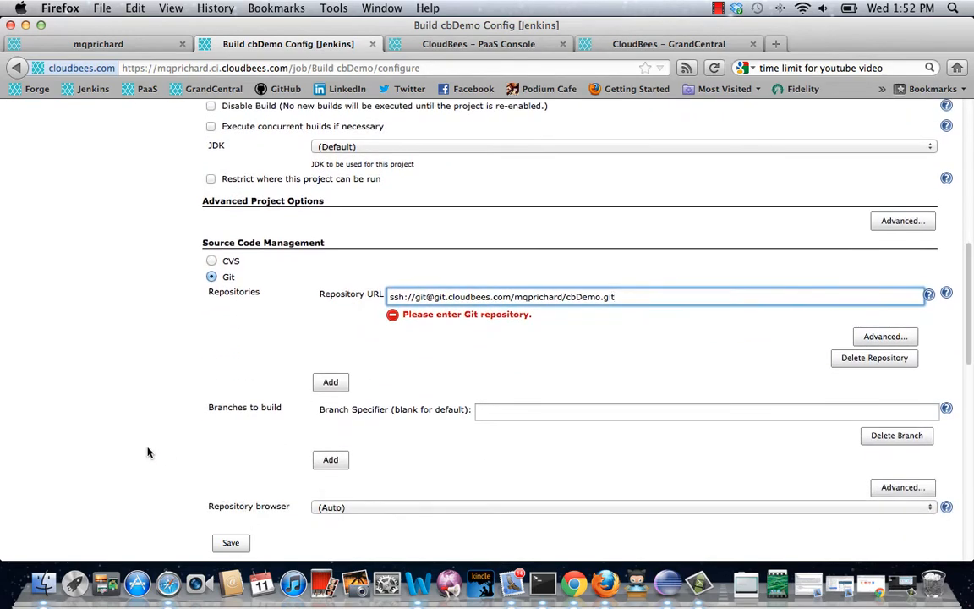
scroll(147, 452, down, 3)
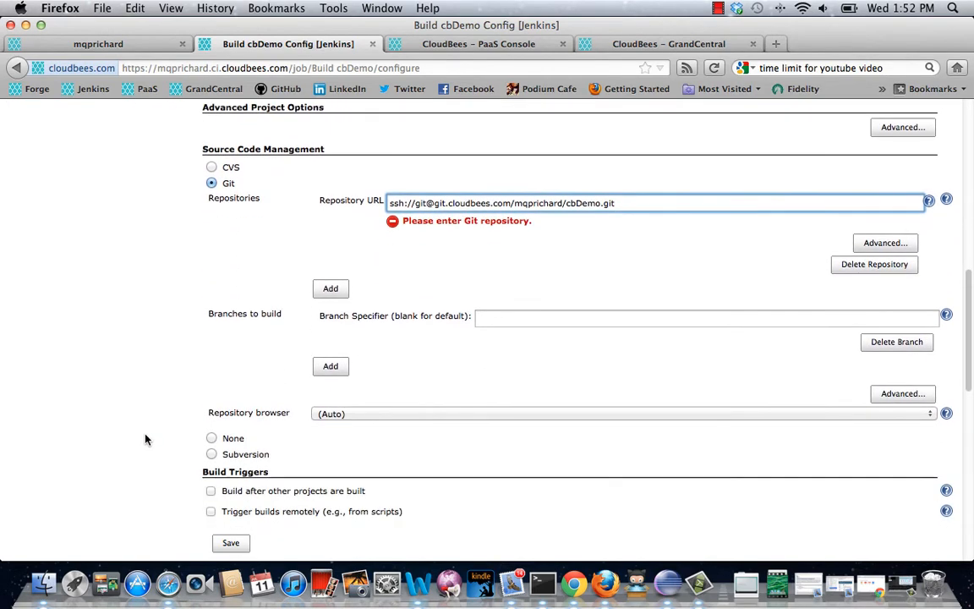
scroll(144, 439, down, 7)
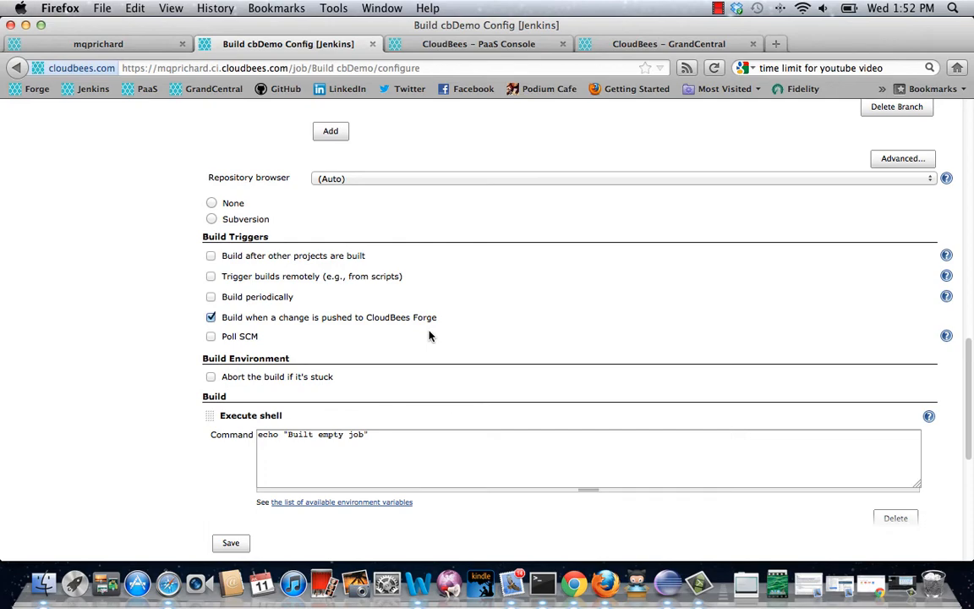
scroll(75, 322, up, 8)
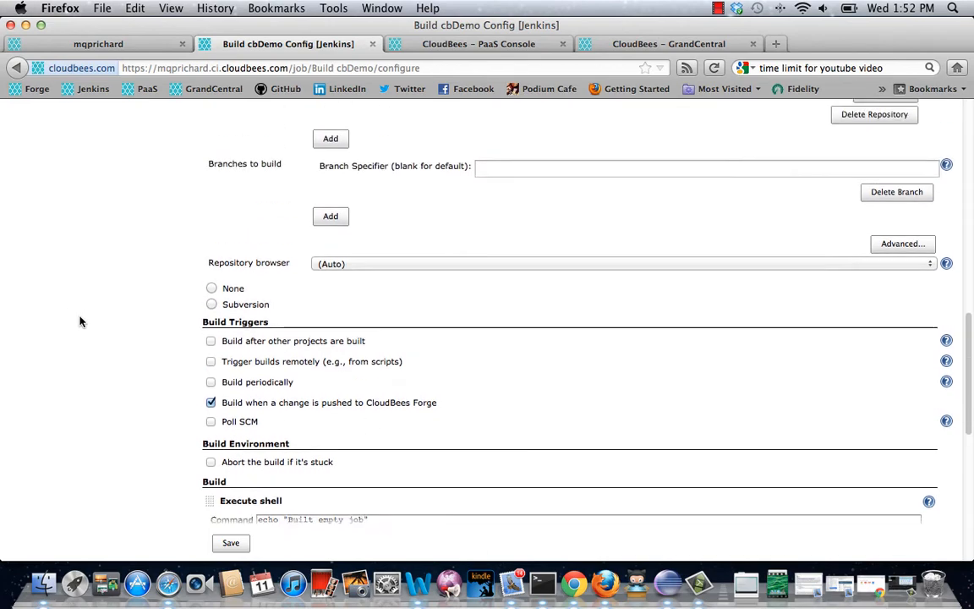
scroll(74, 322, up, 10)
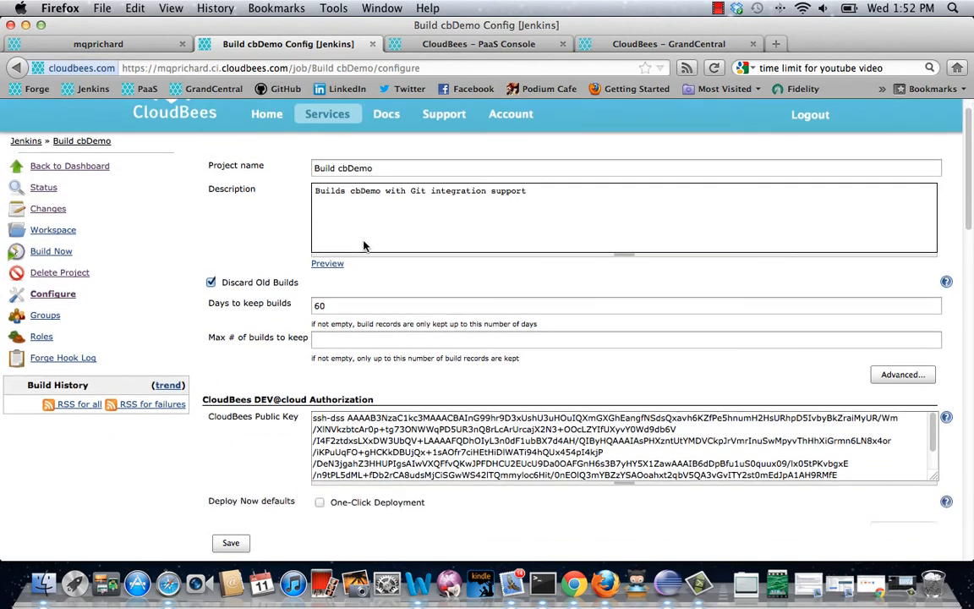
Step: Change the job's shell build command to echo "Built cbDemo" and save the job configuration
scroll(362, 241, down, 10)
scroll(357, 248, down, 10)
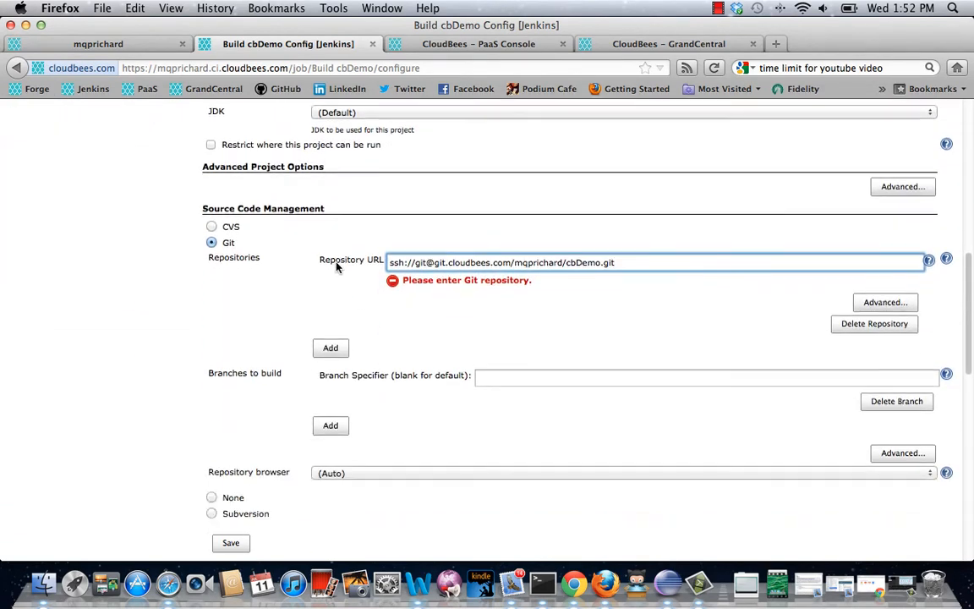
scroll(331, 355, down, 1)
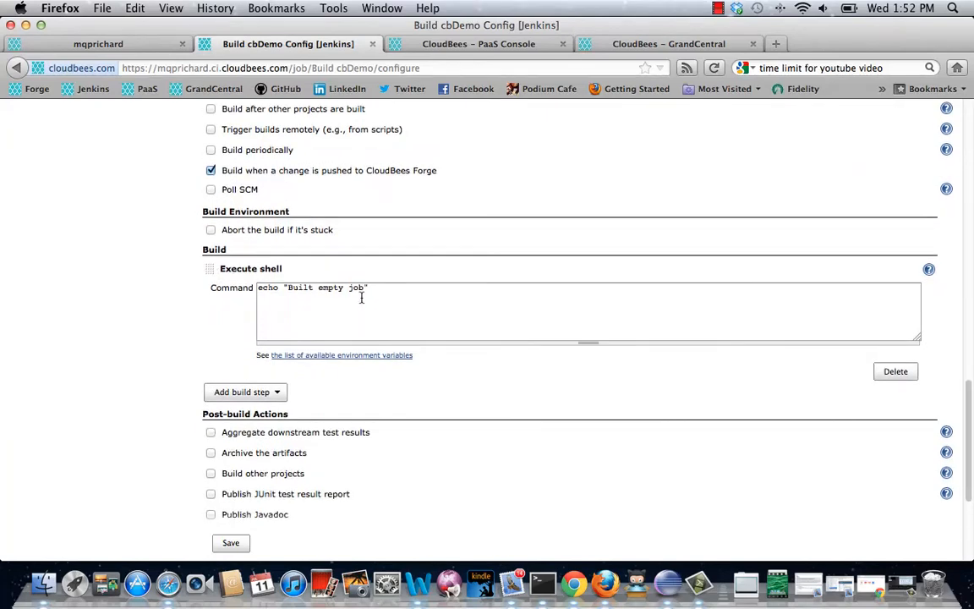
click(364, 288)
scroll(365, 301, down, 1)
key(BackSpace)
key(BackSpace)
key(BackSpace)
key(BackSpace)
key(BackSpace)
key(BackSpace)
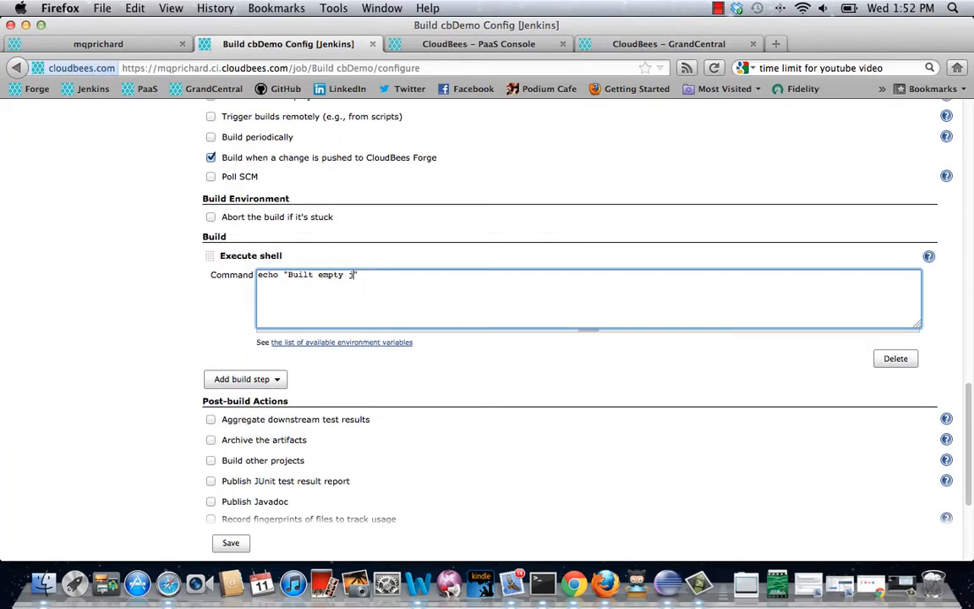
key(BackSpace)
key(BackSpace)
key(BackSpace)
key(BackSpace)
text(cbDemo)
scroll(81, 437, down, 3)
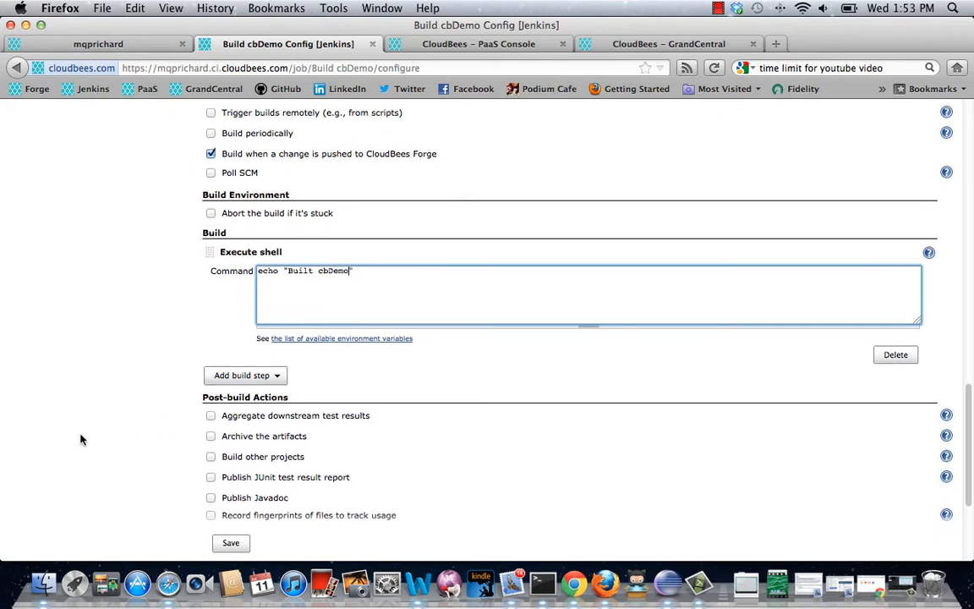
click(233, 545)
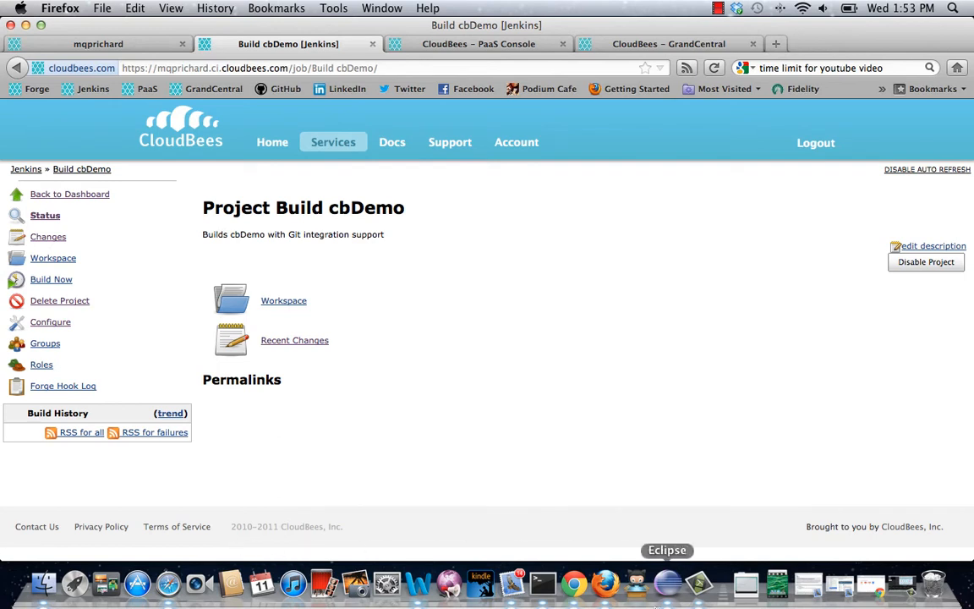
Step: Switch to Eclipse, change the page title in index.jsp to the presenter's first name in possessive form plus "CloudBees Demo", and save the file
click(669, 585)
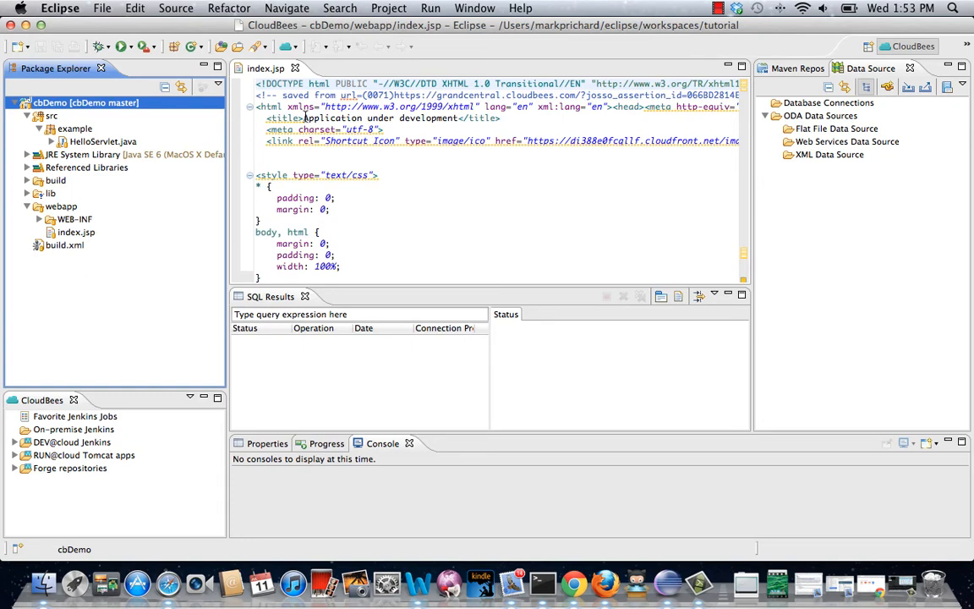
drag(304, 119, 459, 118)
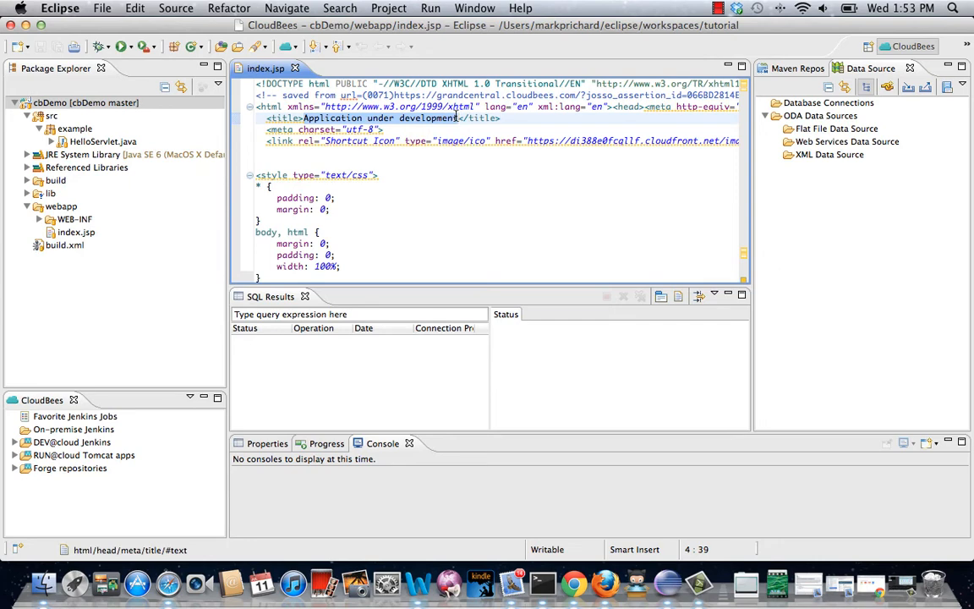
text(Mark's )
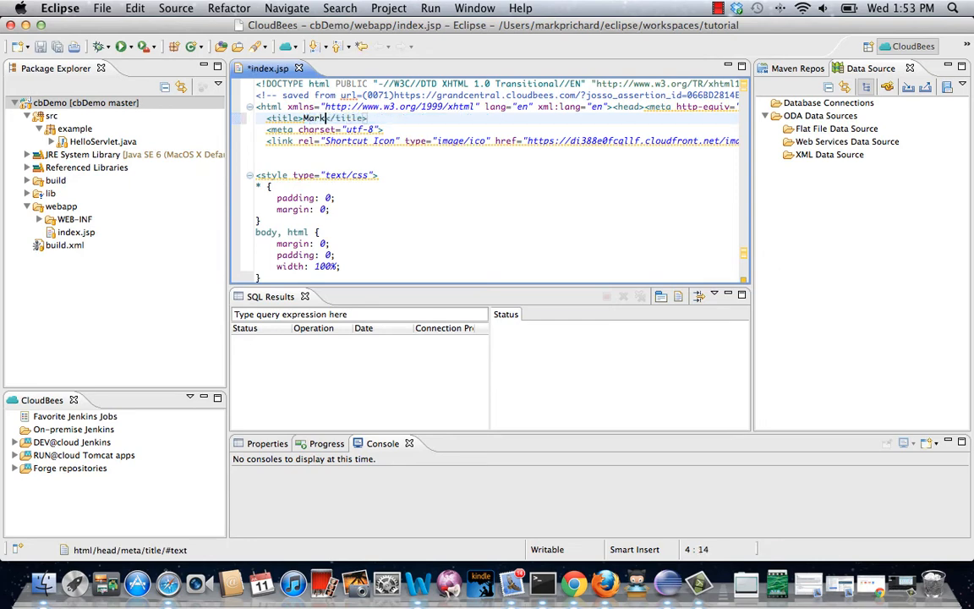
text(Cloude)
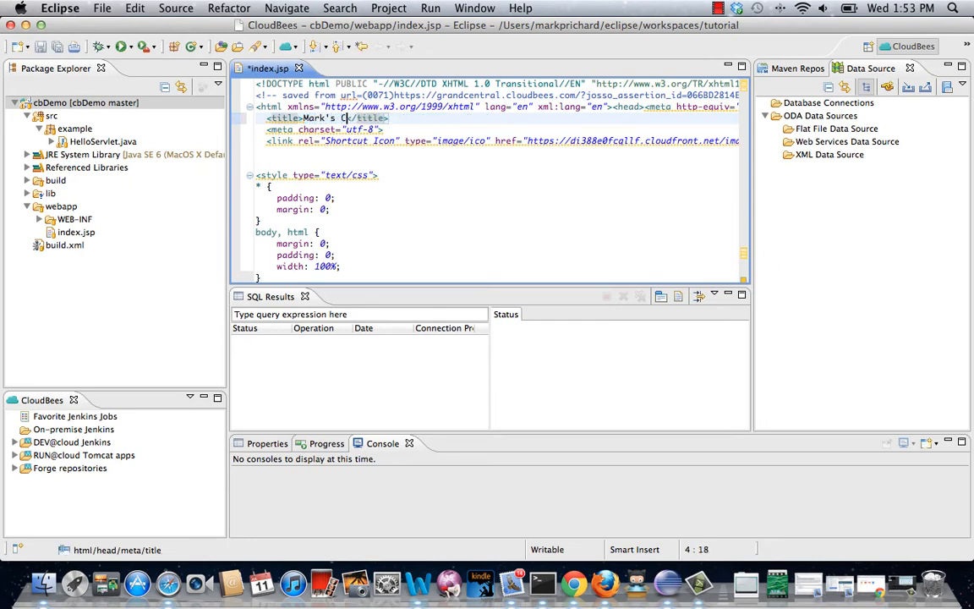
text(es)
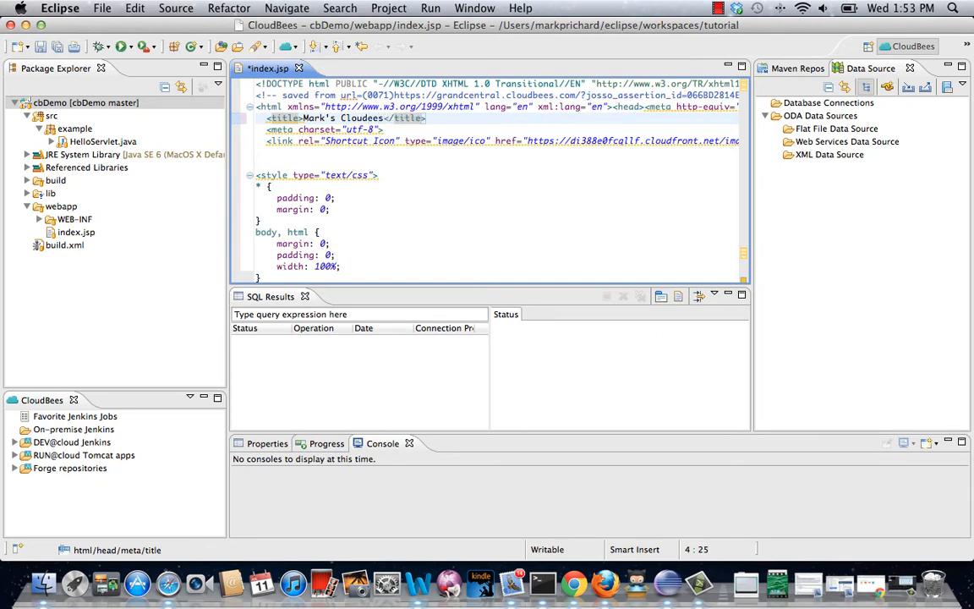
key(Left)
key(BackSpace)
text(Be)
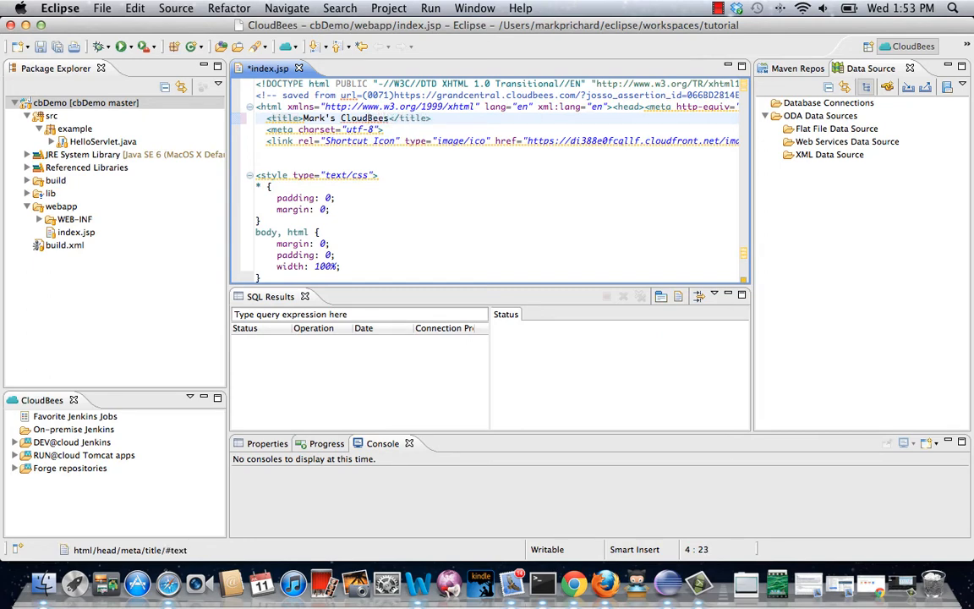
key(Right)
key(Right)
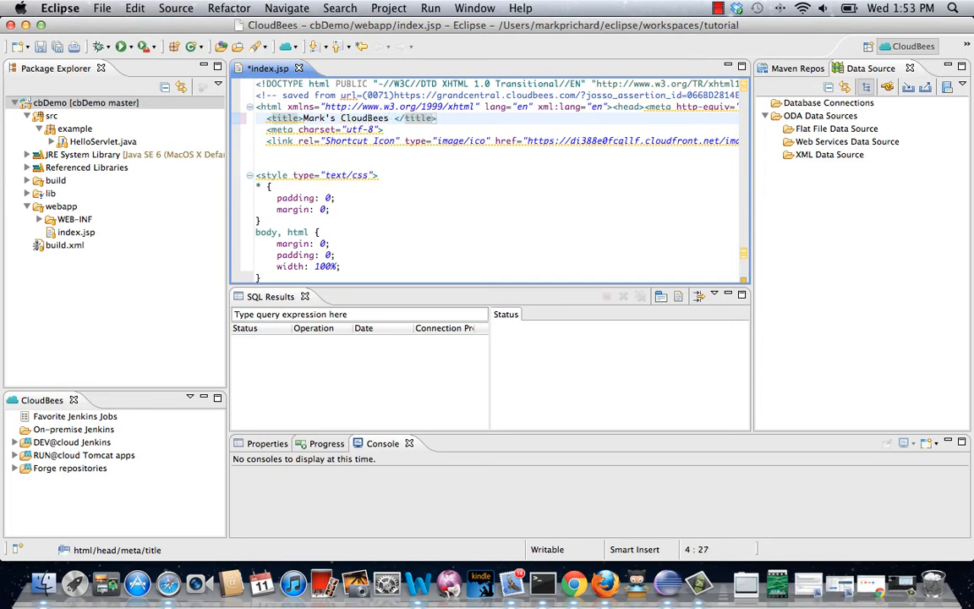
text(Demo)
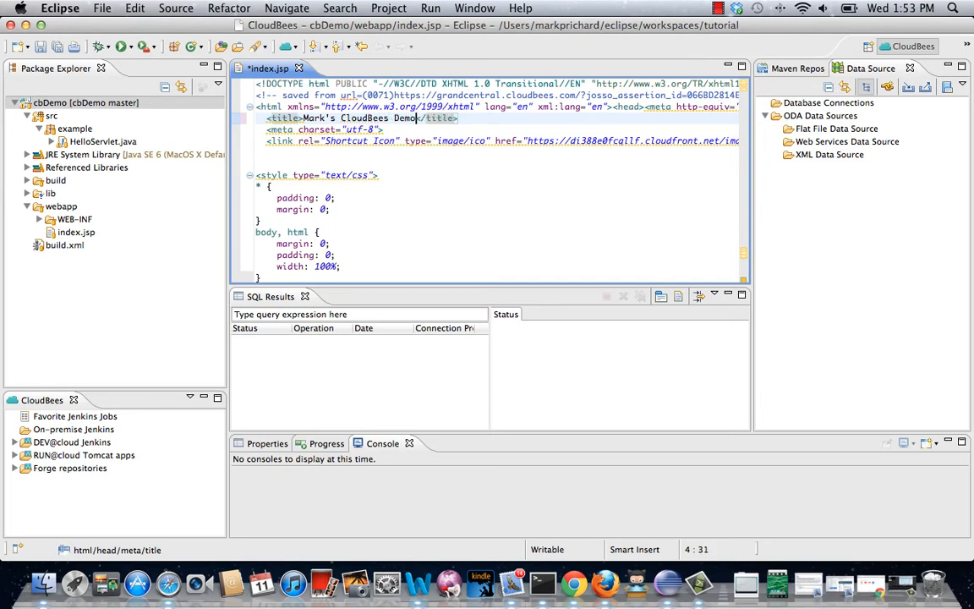
click(42, 47)
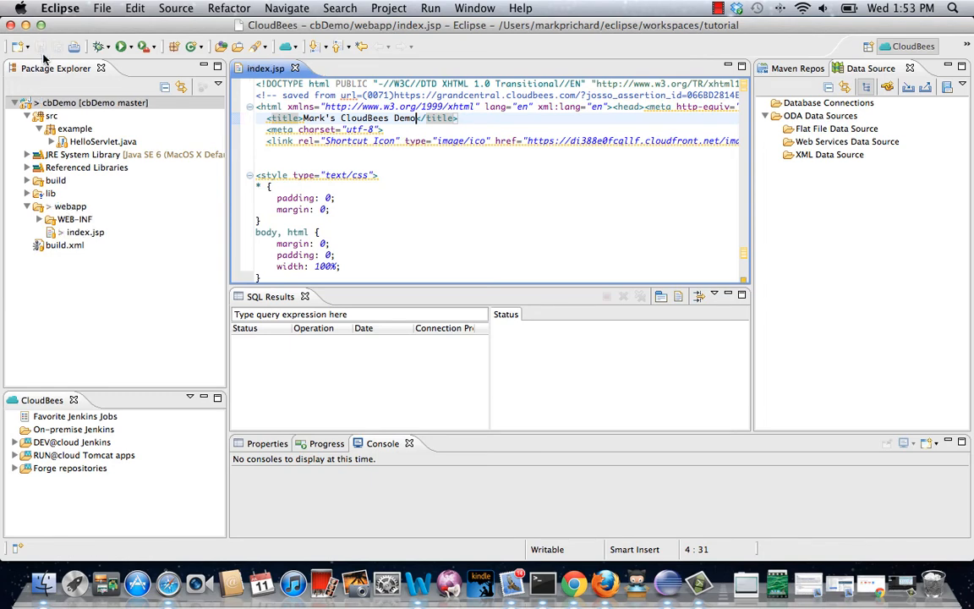
Step: Commit webapp/index.jsp in the cbDemo project to the Git repository with the message "Changed <title>"
right_click(49, 105)
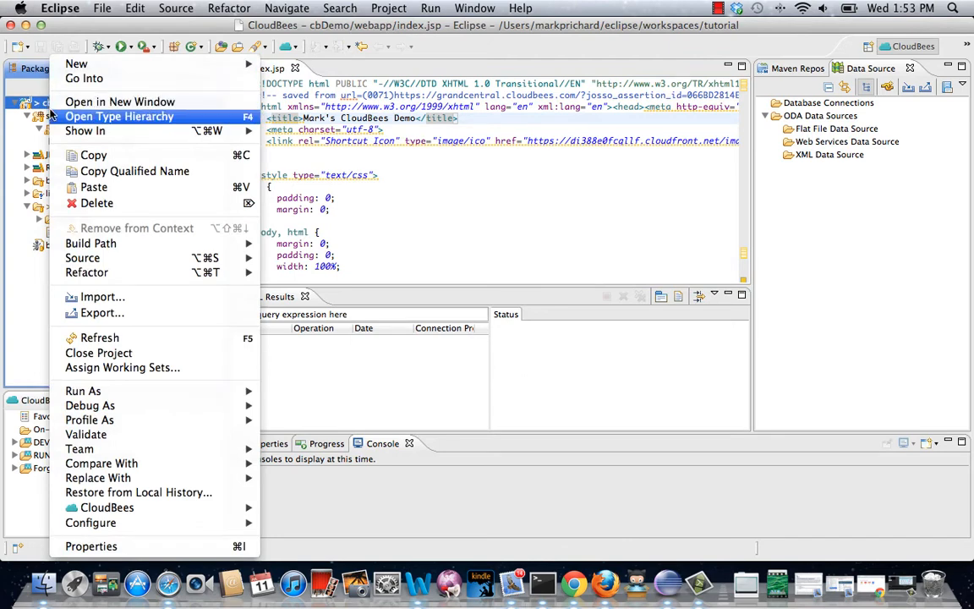
mouse_move(121, 451)
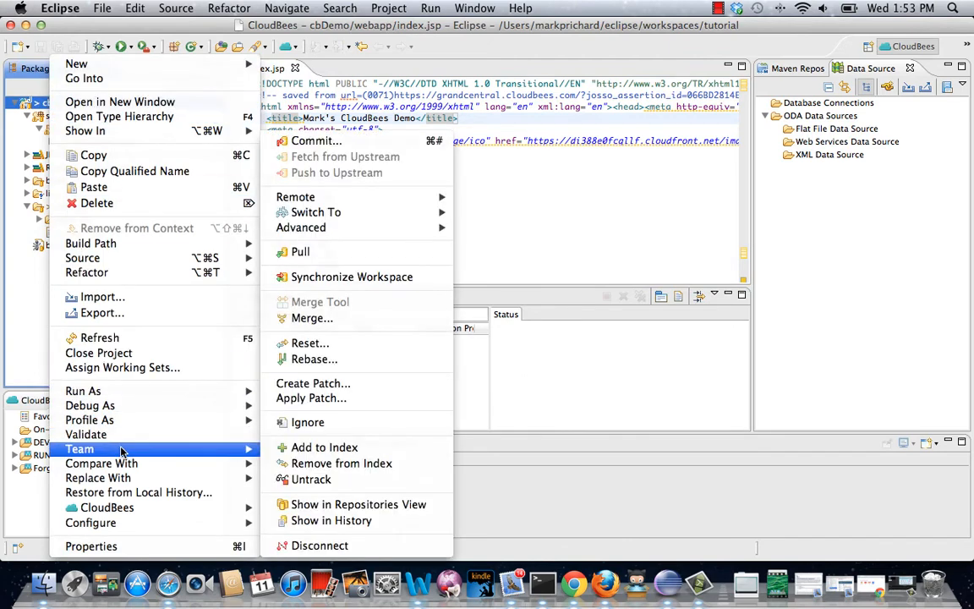
click(318, 144)
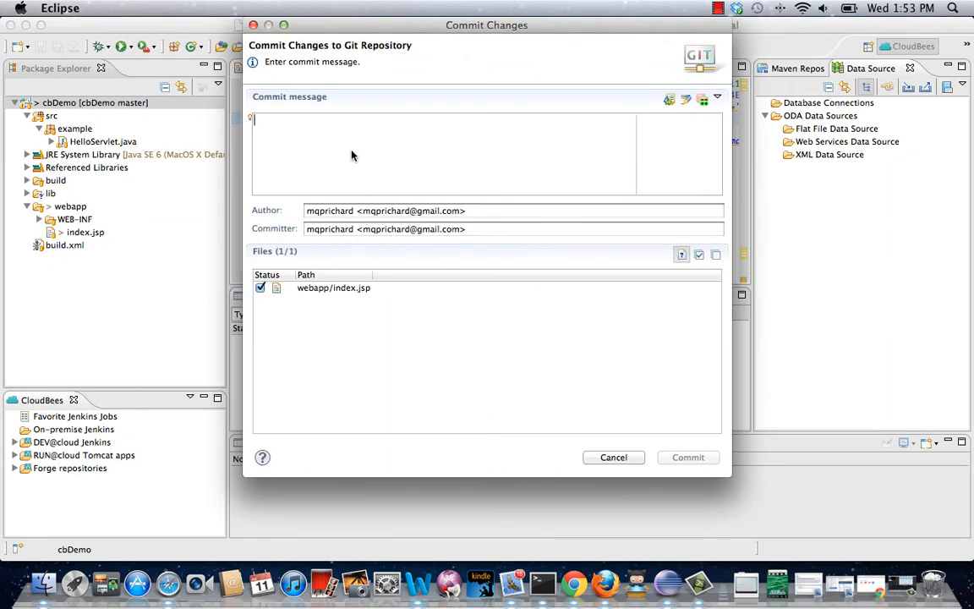
text(Changed )
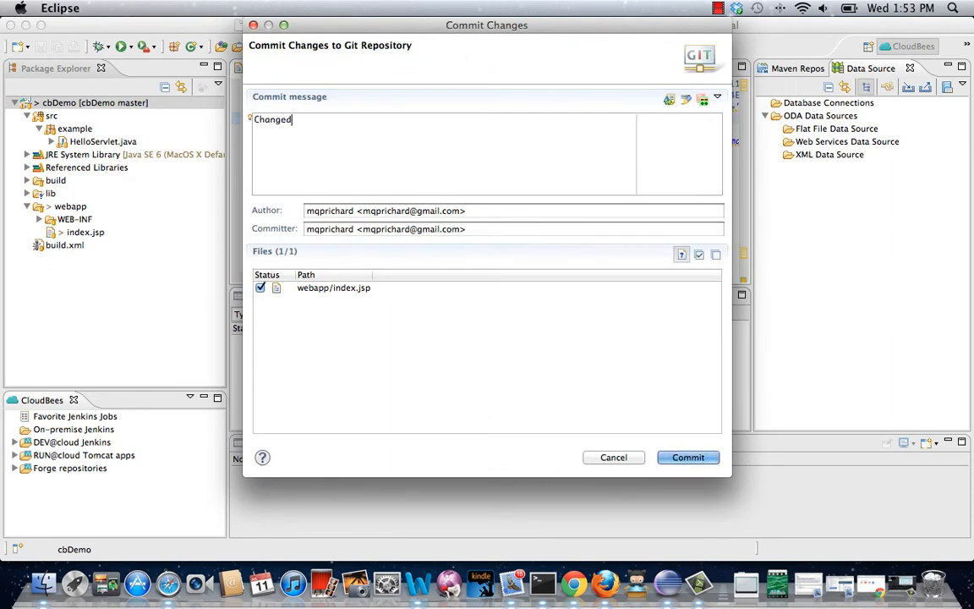
text(<title>)
click(688, 458)
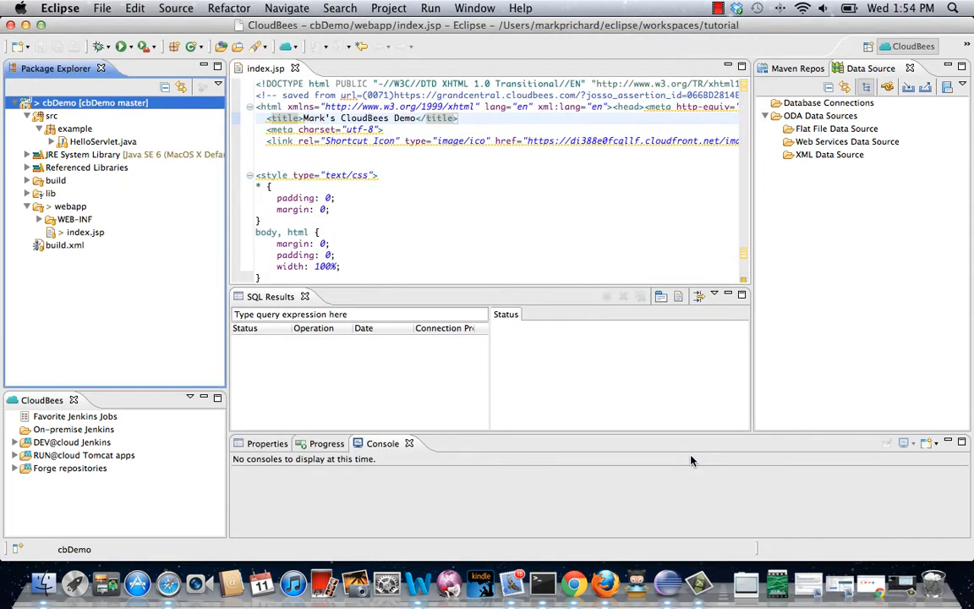
Step: Push all branches of cbDemo to the remote cbDemo.git repository on git.cloudbees.com over ssh and dismiss the push results
right_click(66, 109)
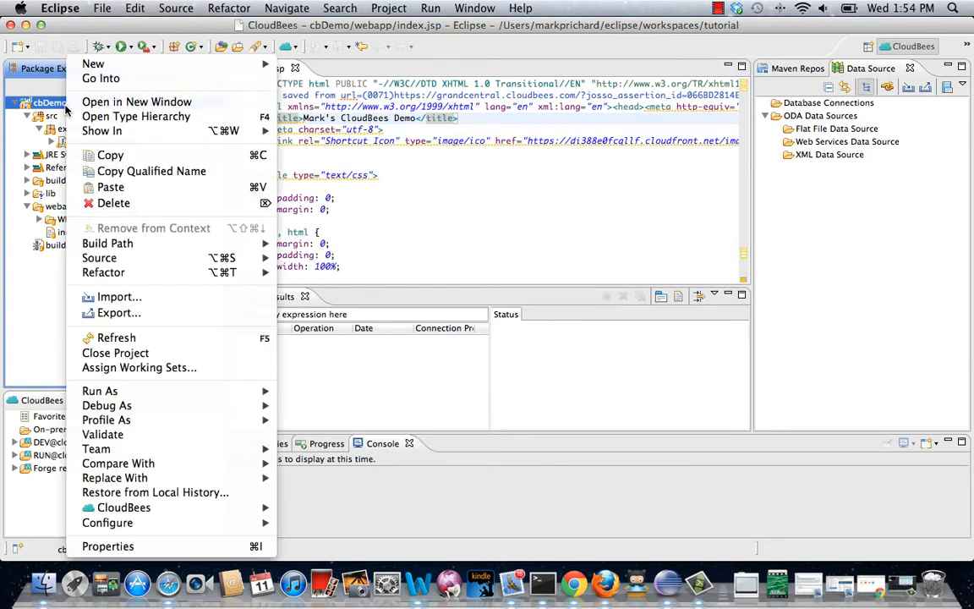
mouse_move(118, 448)
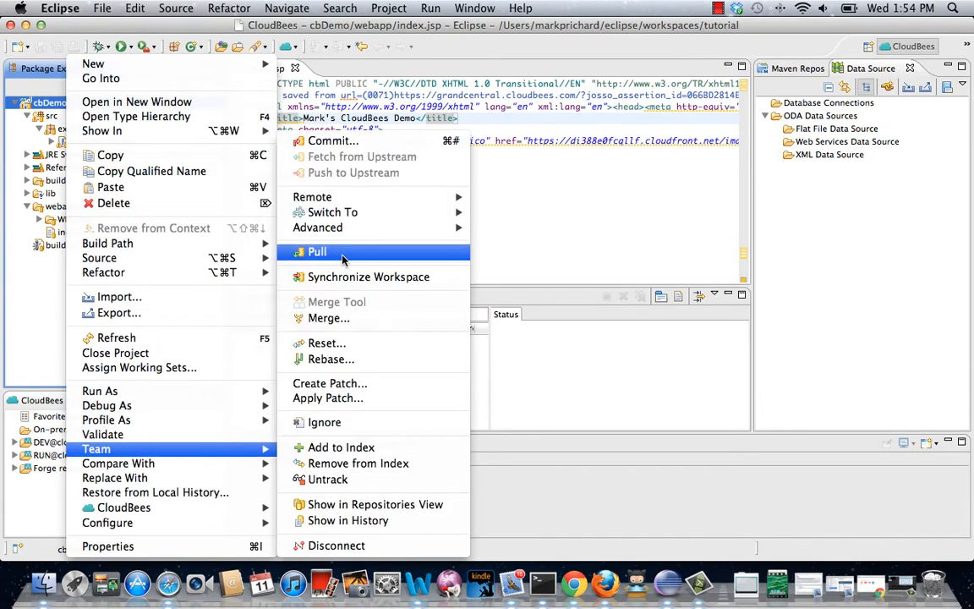
mouse_move(398, 197)
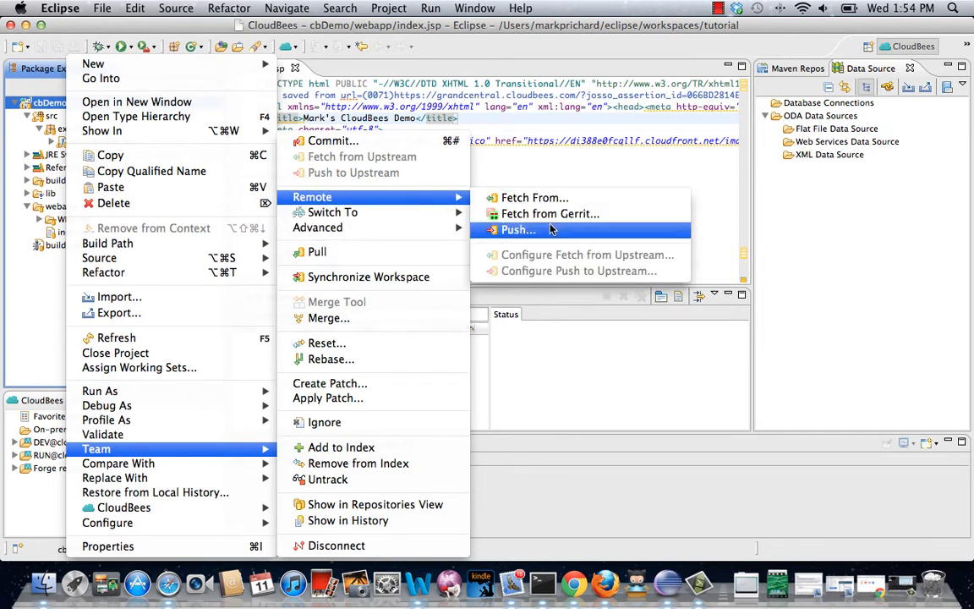
click(518, 230)
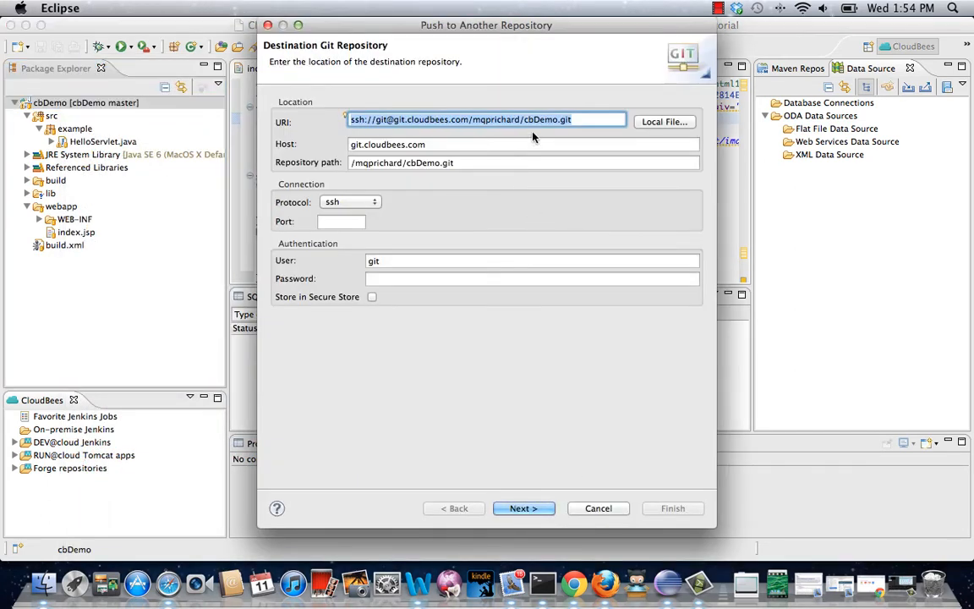
click(540, 514)
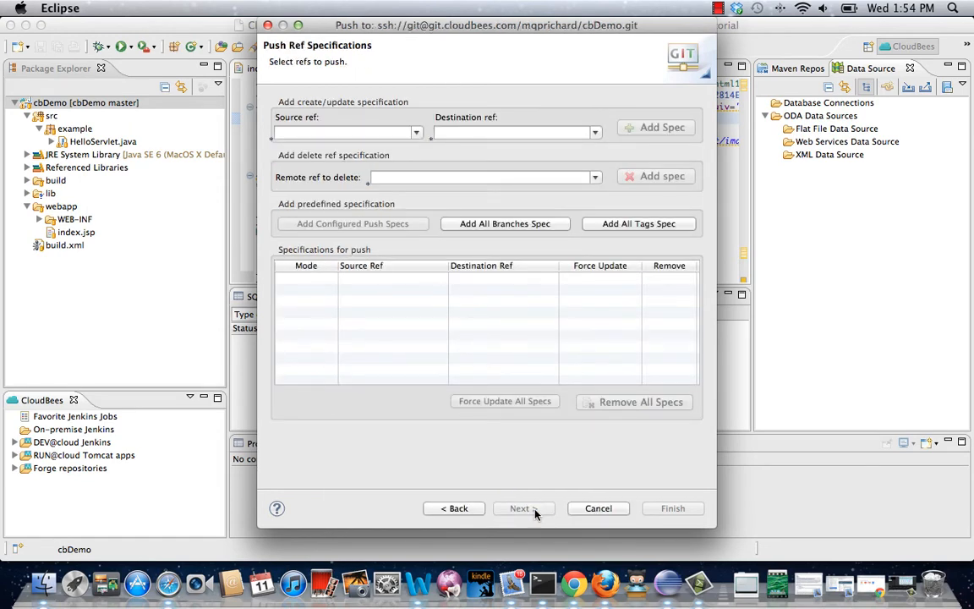
click(511, 224)
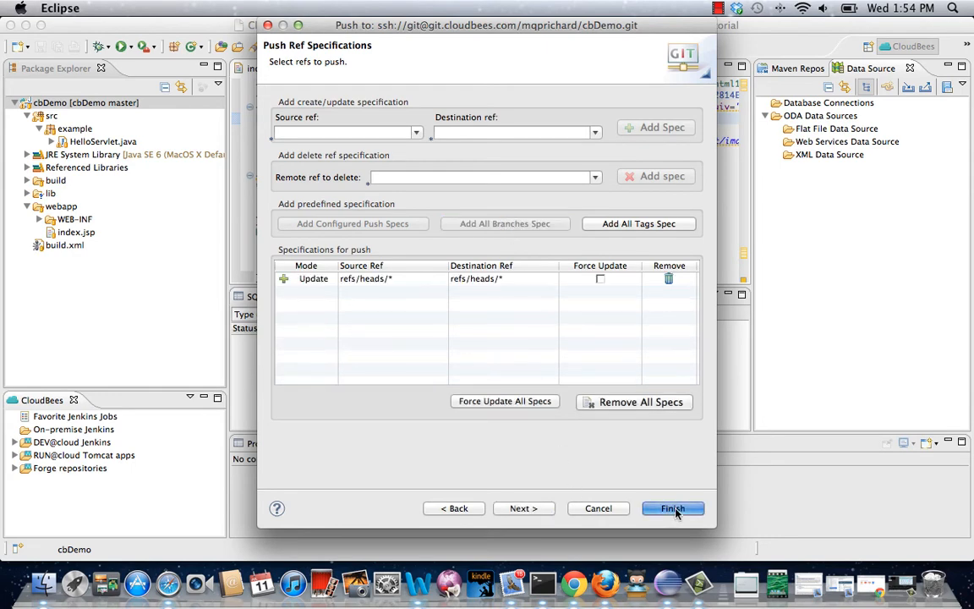
click(673, 509)
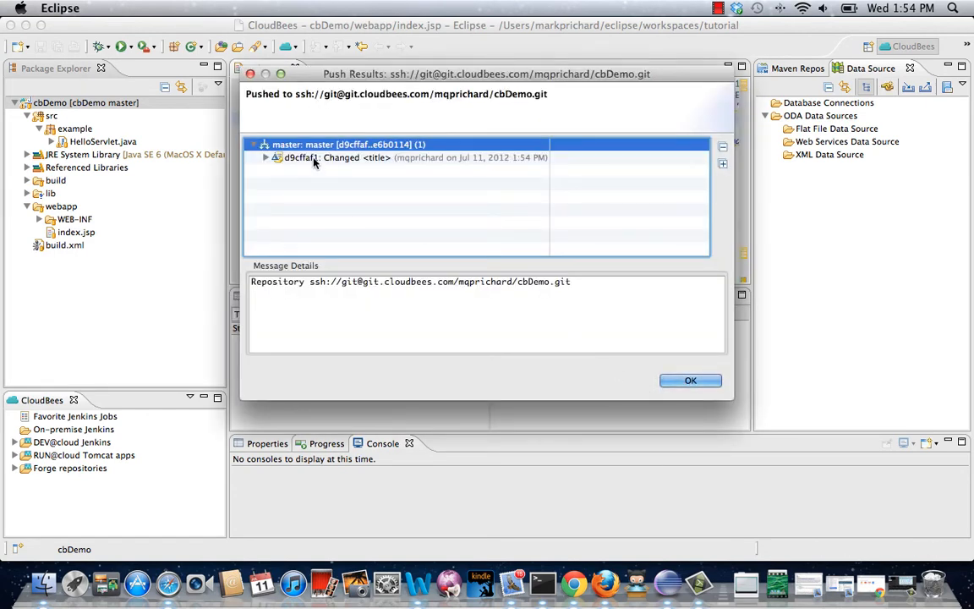
click(694, 384)
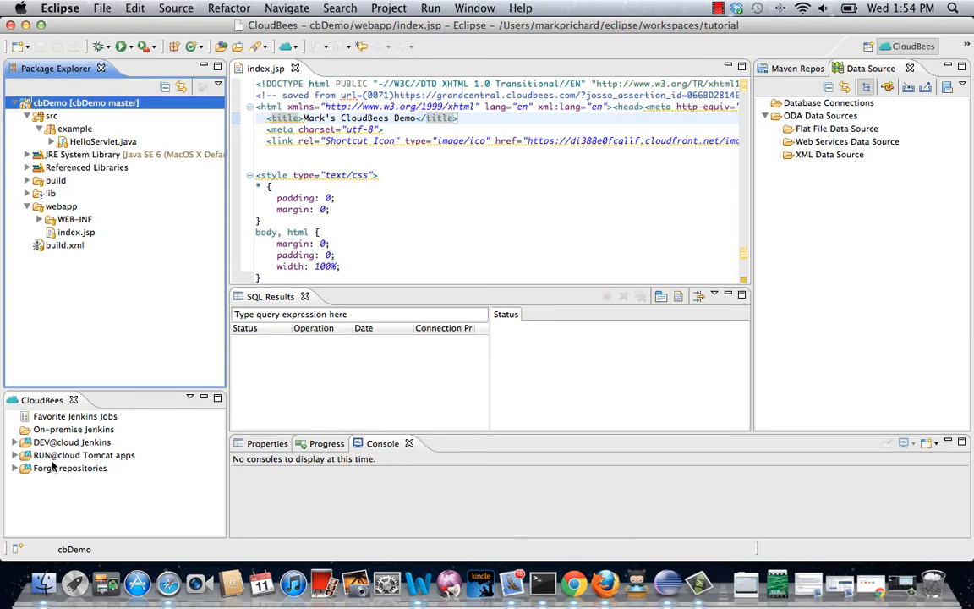
Step: Expand DEV@cloud Jenkins and RUN@cloud Tomcat apps in the CloudBees view and look through the listed accounts and applications
click(15, 443)
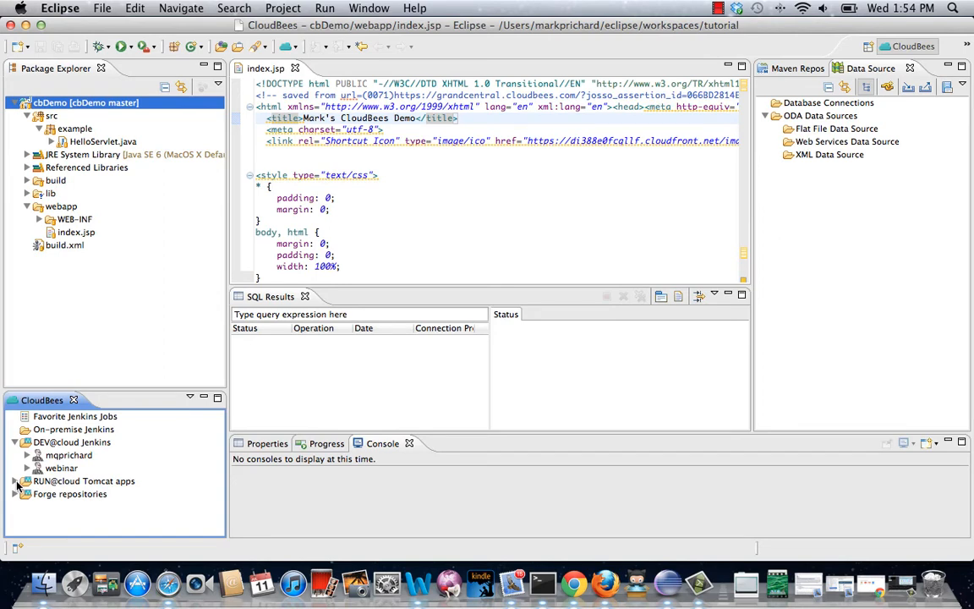
click(14, 481)
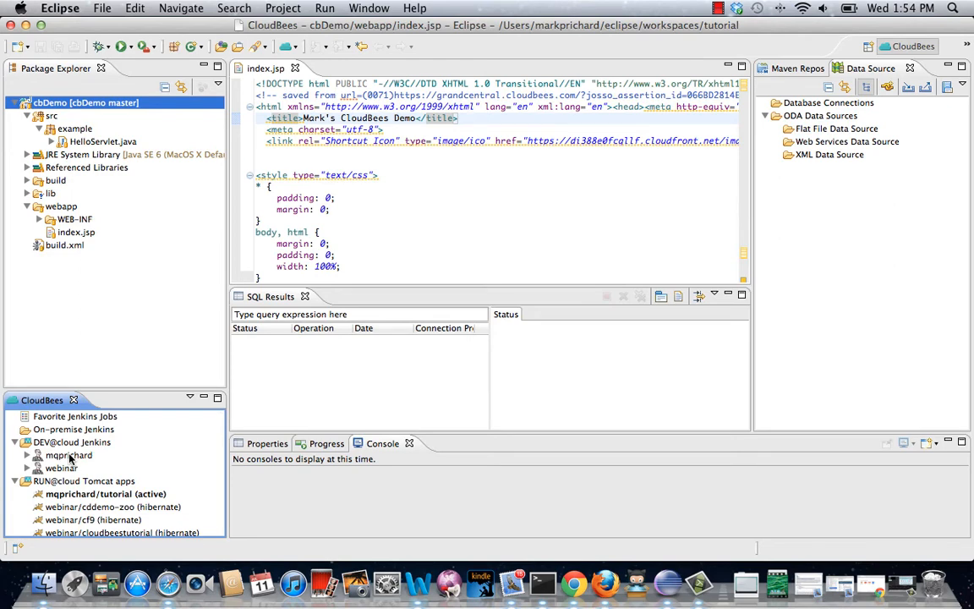
scroll(136, 470, down, 3)
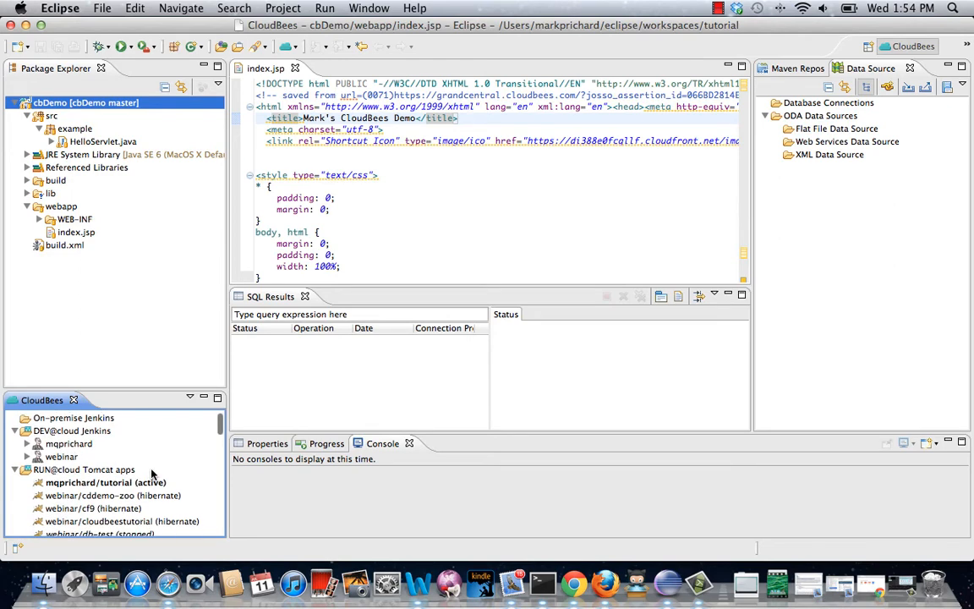
scroll(143, 475, down, 20)
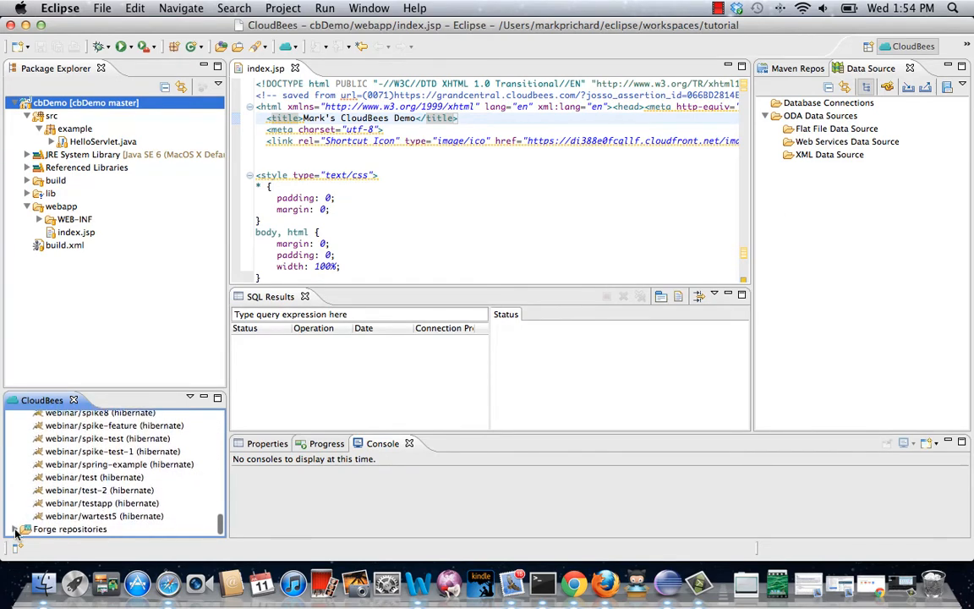
scroll(17, 508, up, 20)
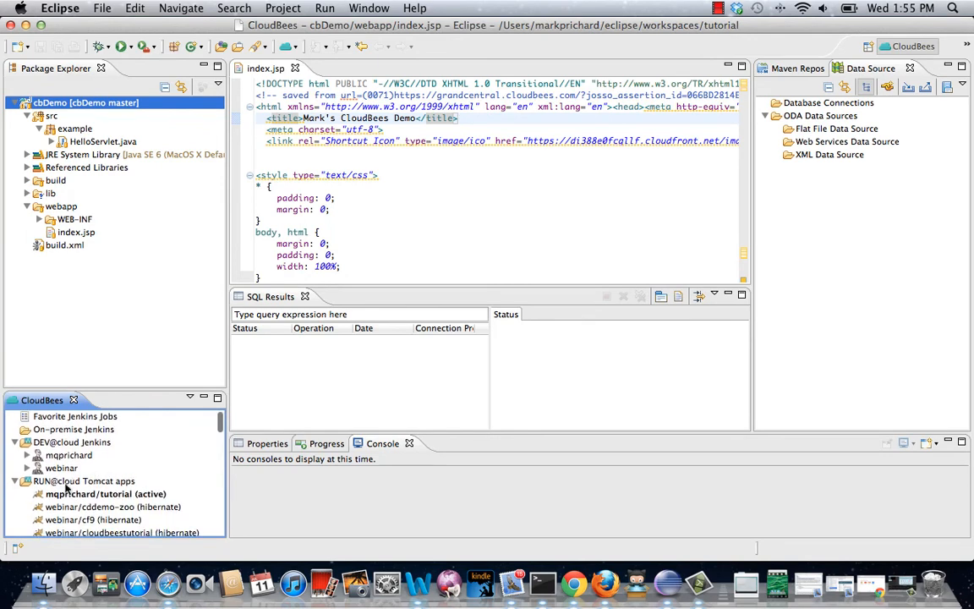
Step: Switch to Firefox and check the Build cbDemo job's status on the Jenkins dashboard and on its project page
click(605, 584)
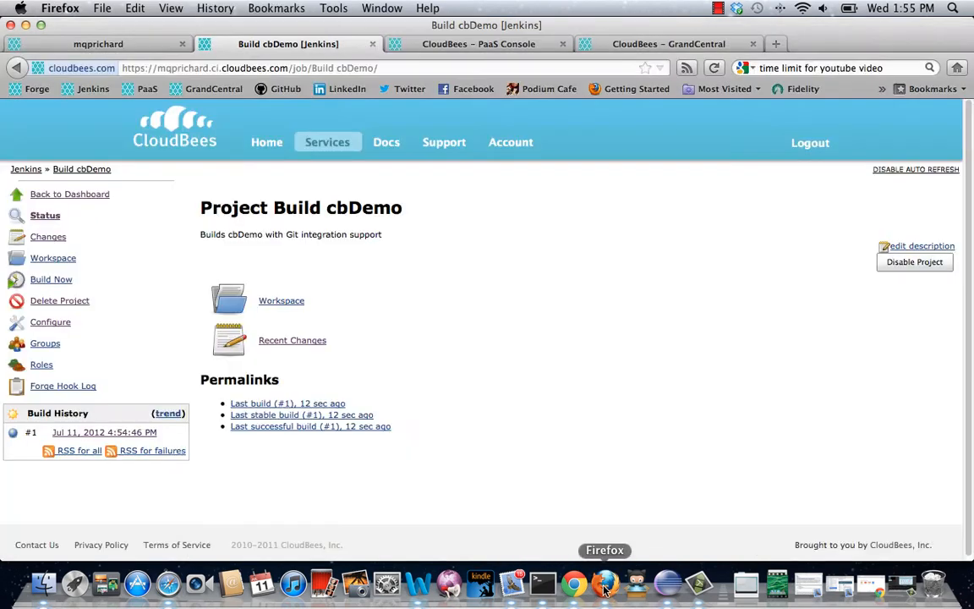
click(83, 171)
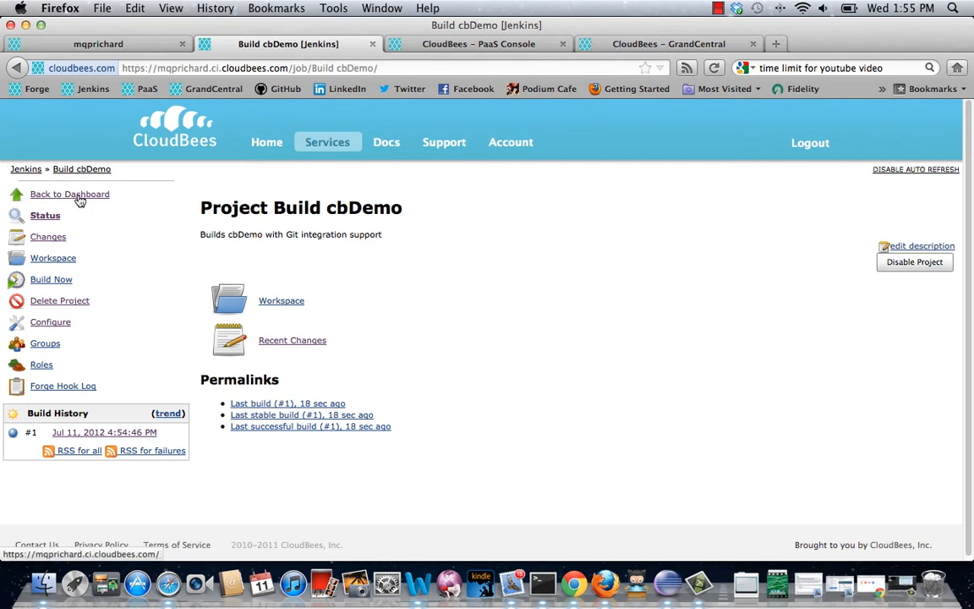
click(80, 198)
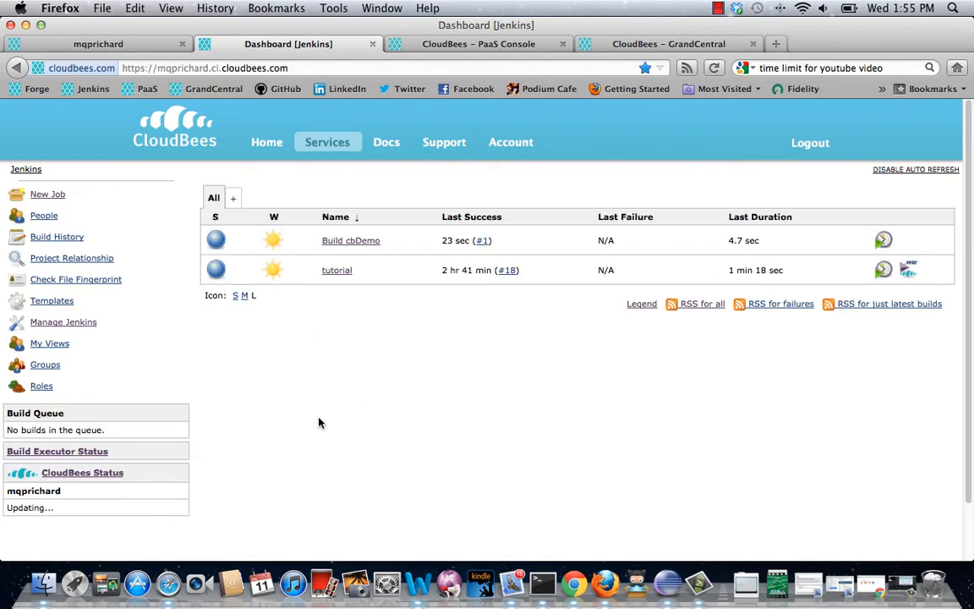
click(353, 241)
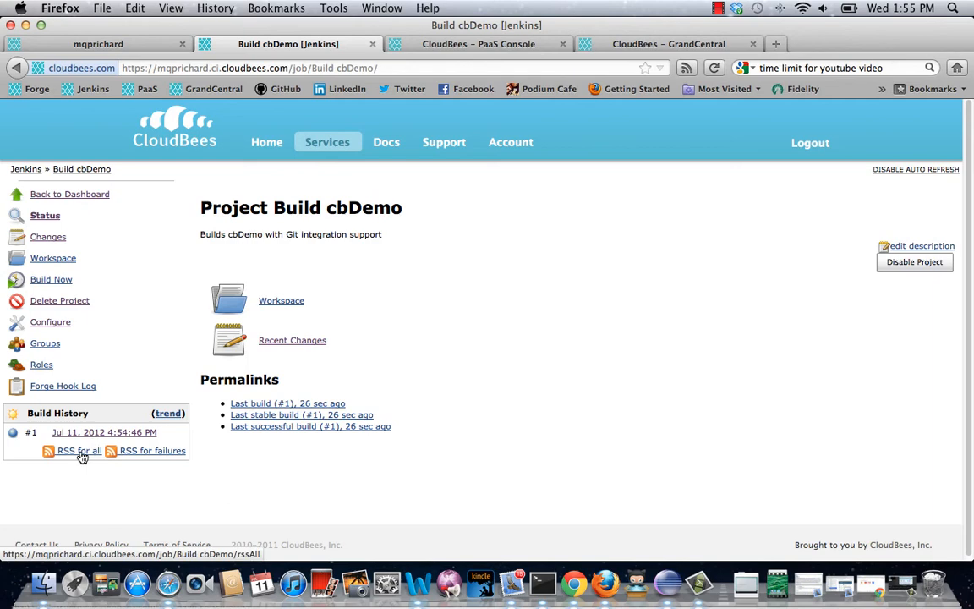
Step: Switch to Eclipse, open the first DEV@cloud Jenkins account's job list, and view the last build details of Build cbDemo
click(674, 584)
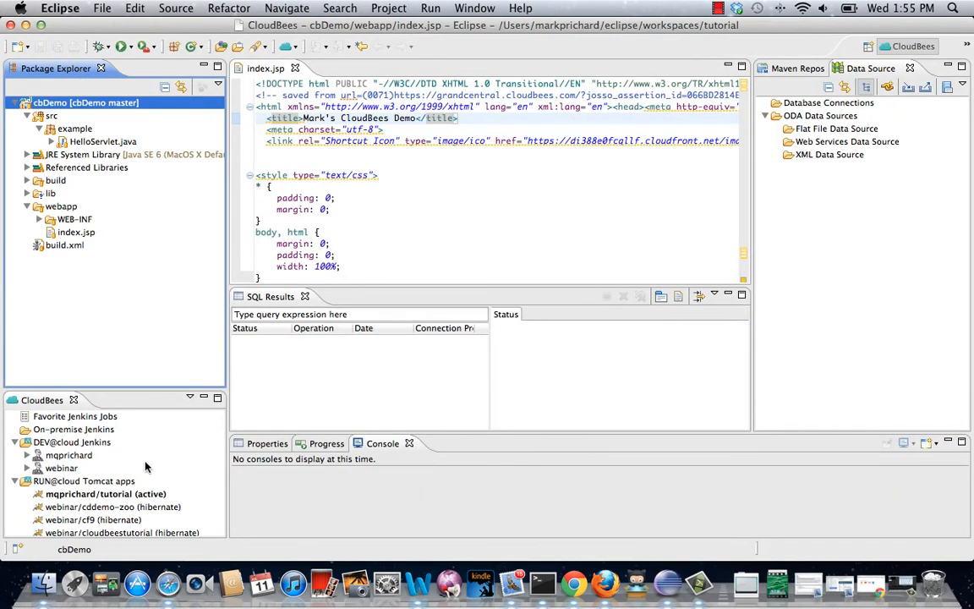
right_click(76, 457)
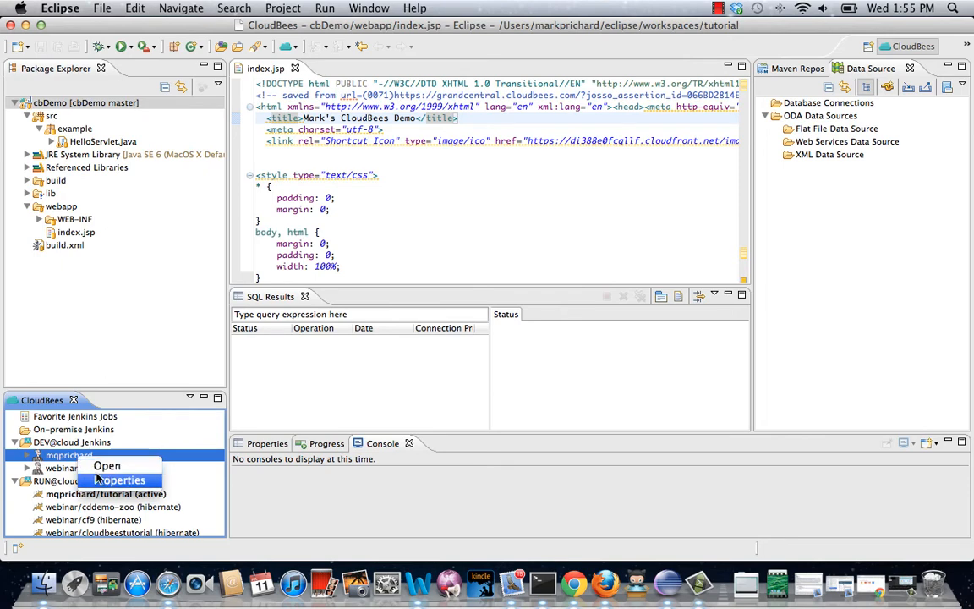
click(100, 468)
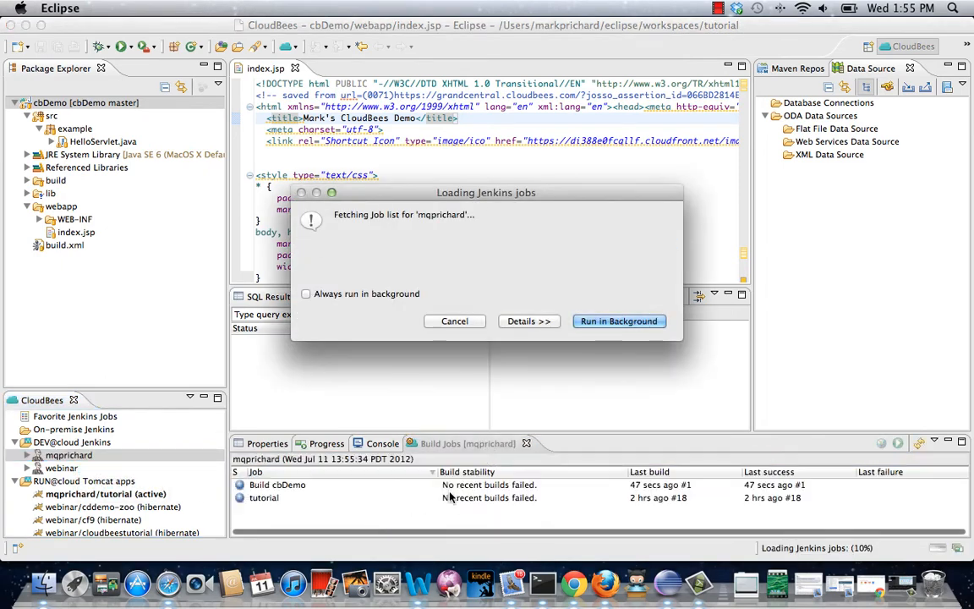
right_click(288, 491)
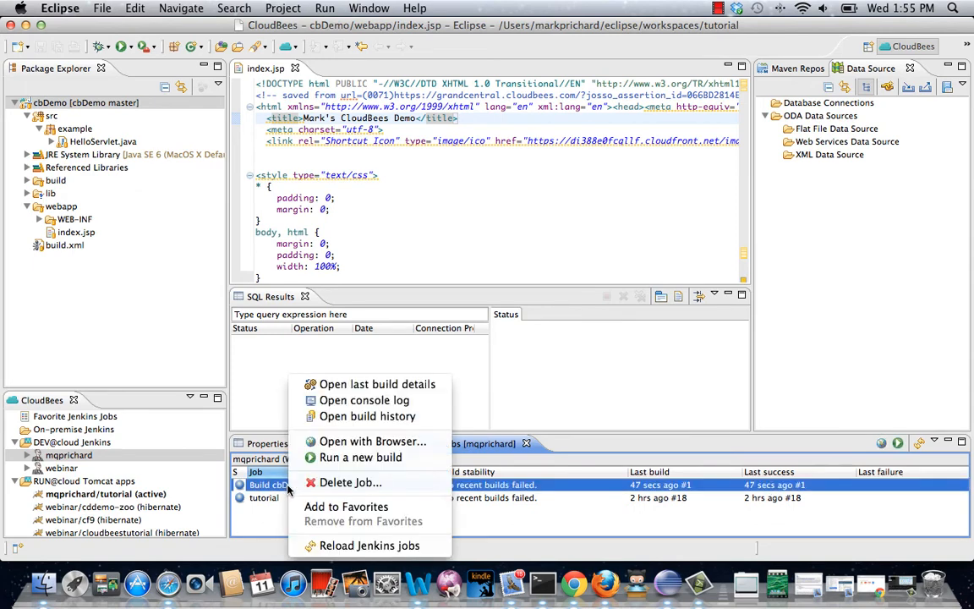
click(427, 385)
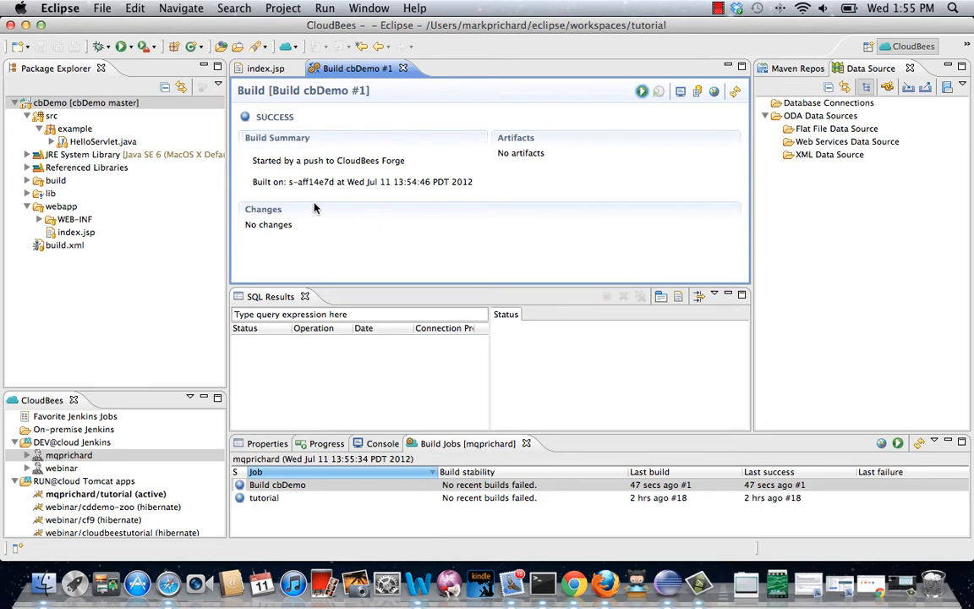
Step: Switch to Firefox and go back from the Build cbDemo project page to the Jenkins dashboard to check both jobs
click(546, 528)
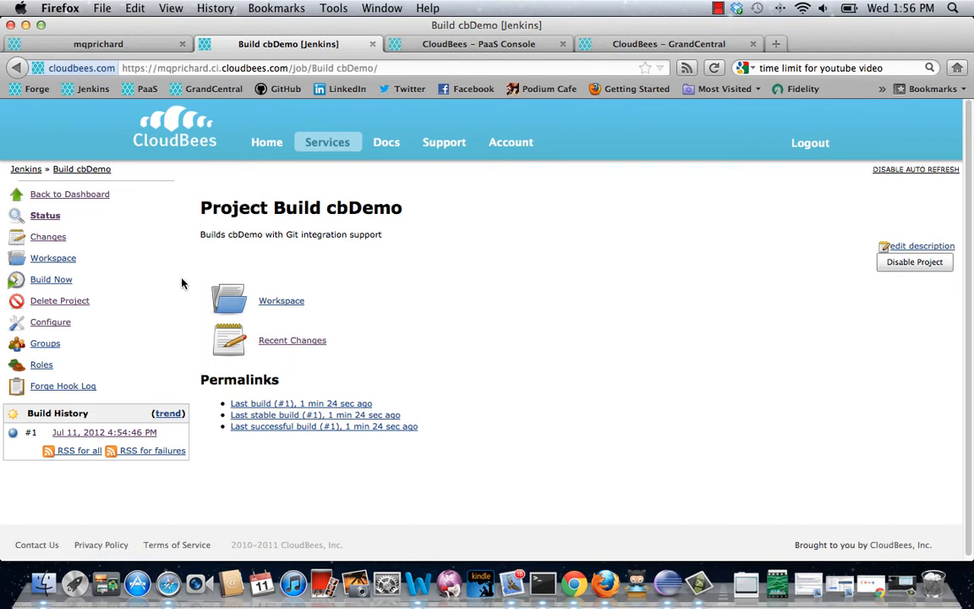
click(74, 196)
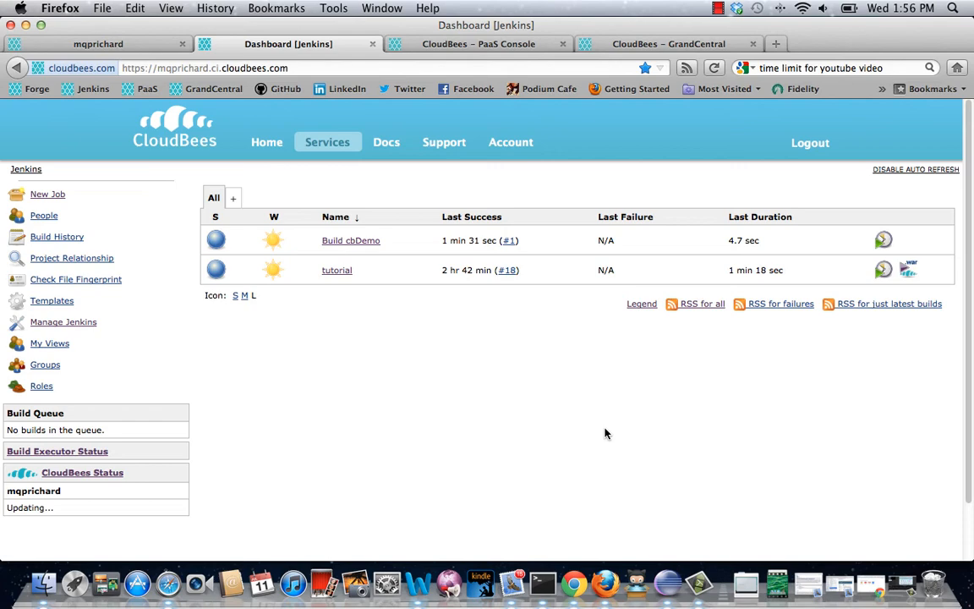
Step: Switch to Eclipse and deploy the cbDemo project to RUN@cloud using the first listed CloudBees account
click(674, 585)
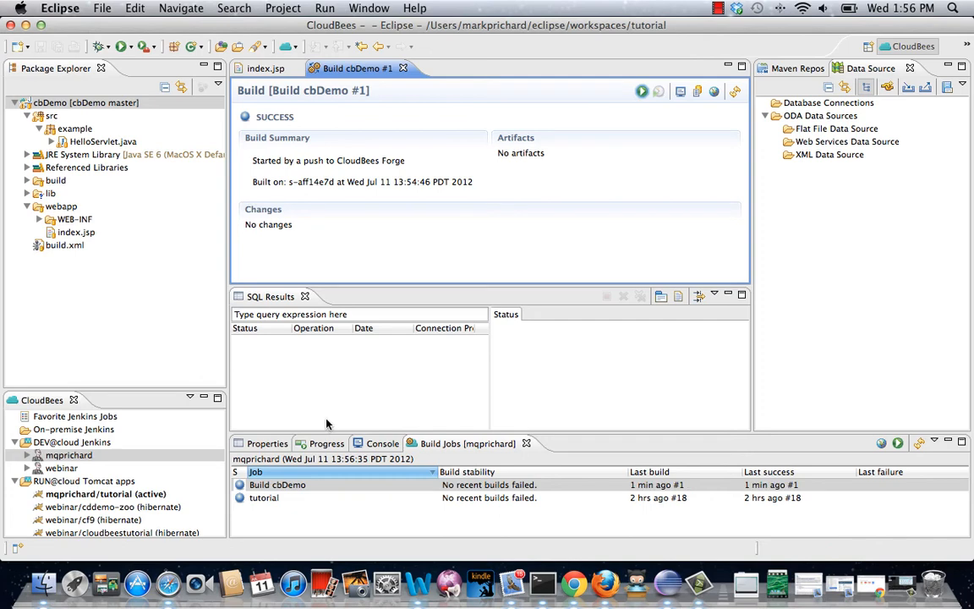
right_click(86, 109)
mouse_move(157, 512)
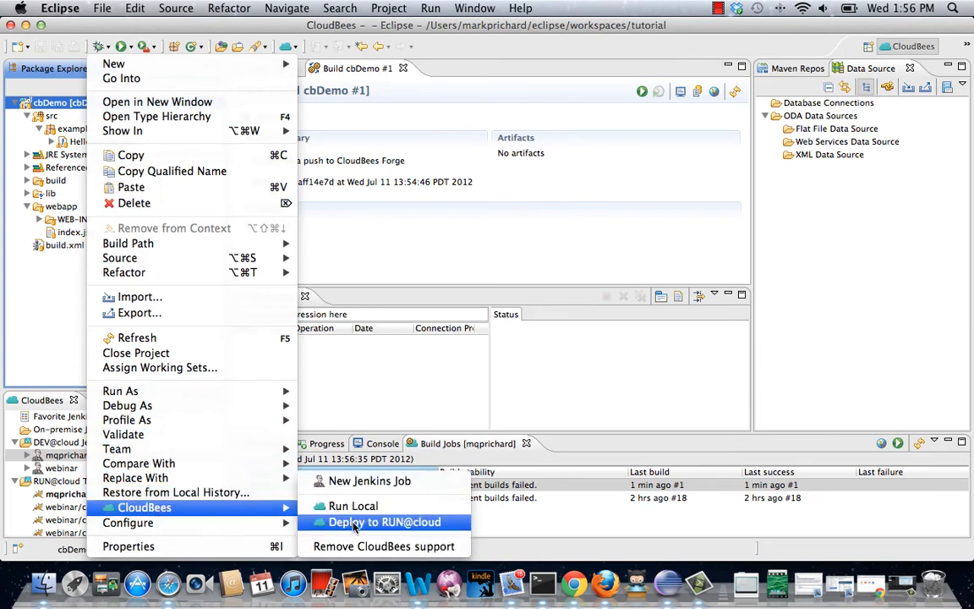
click(355, 523)
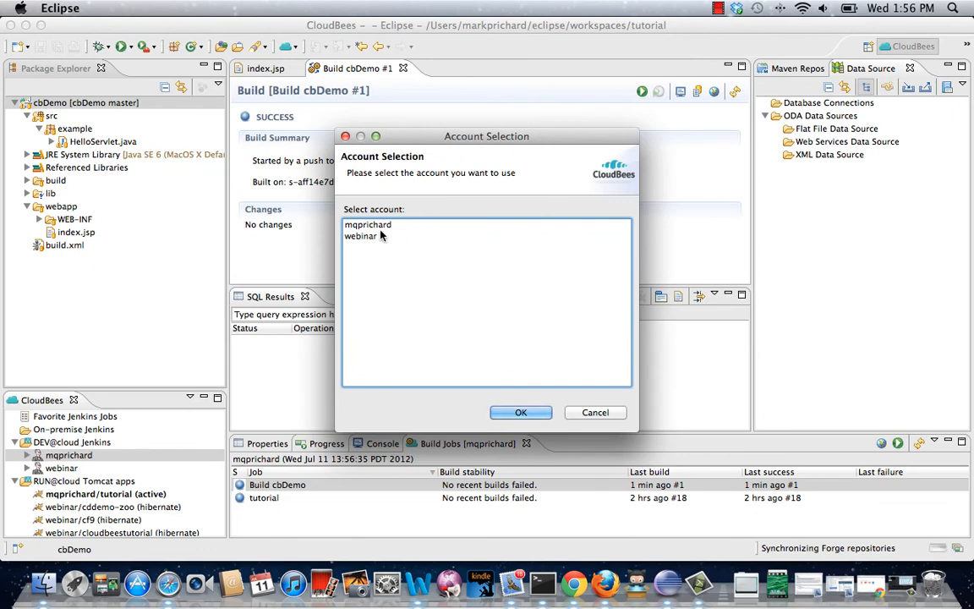
click(378, 224)
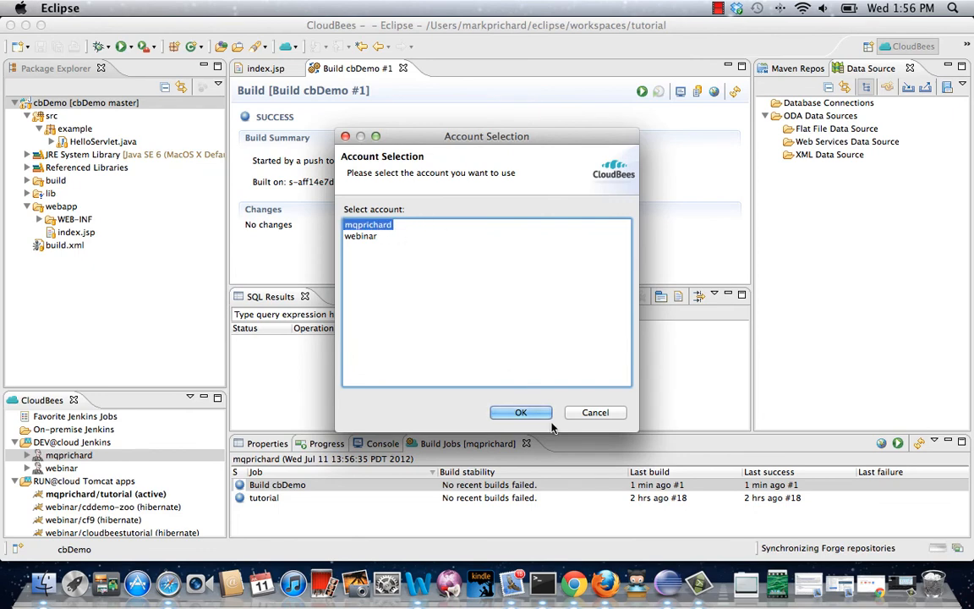
click(521, 413)
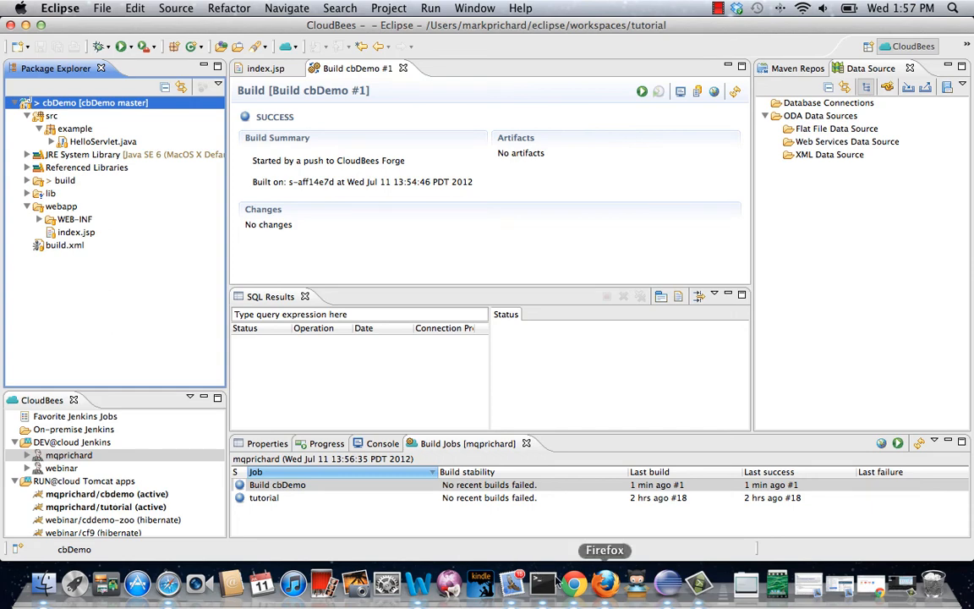
Step: Switch to Firefox, refresh the application list in the CloudBees PaaS Console, and open the cbdemo application's details
click(604, 583)
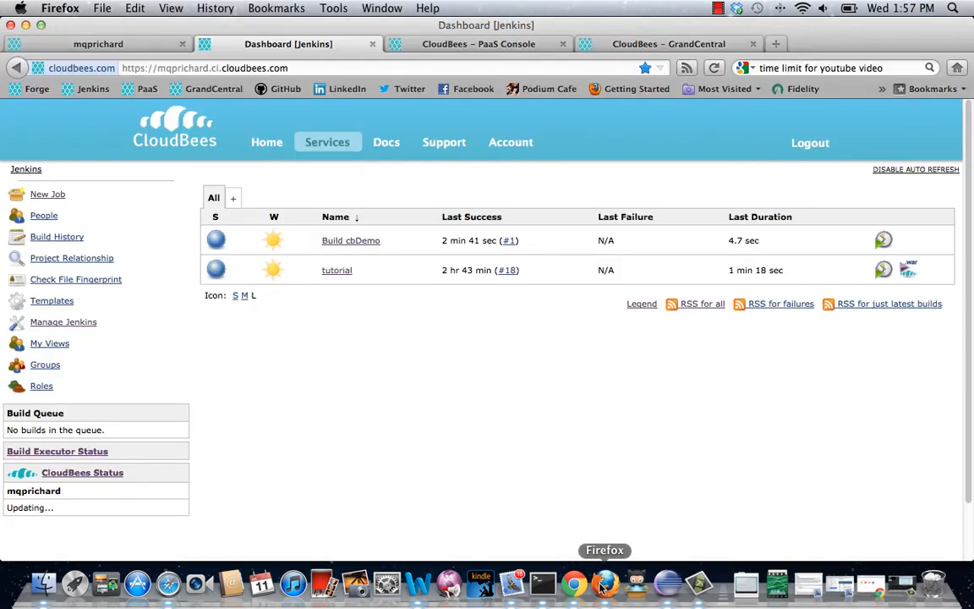
click(451, 47)
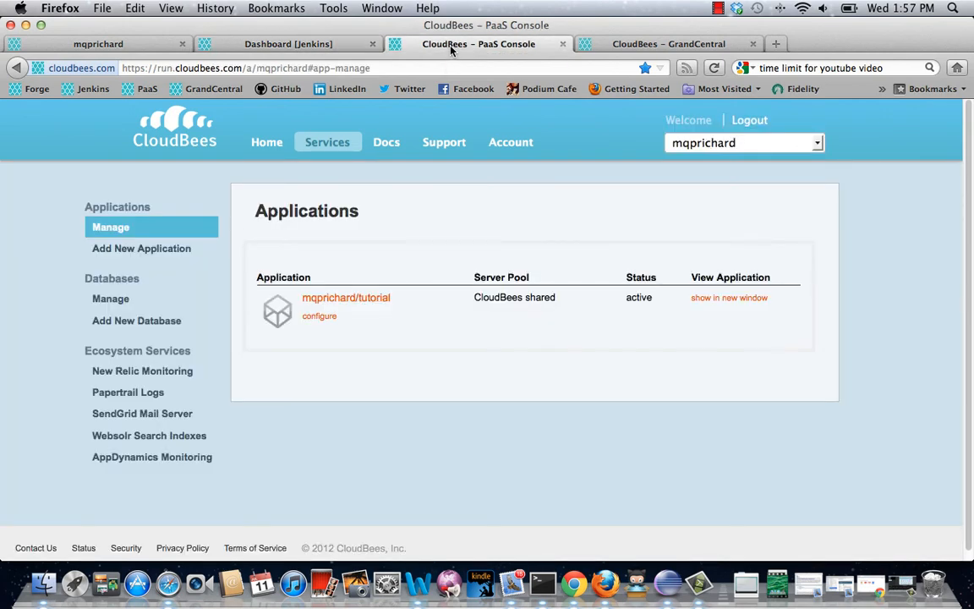
click(712, 68)
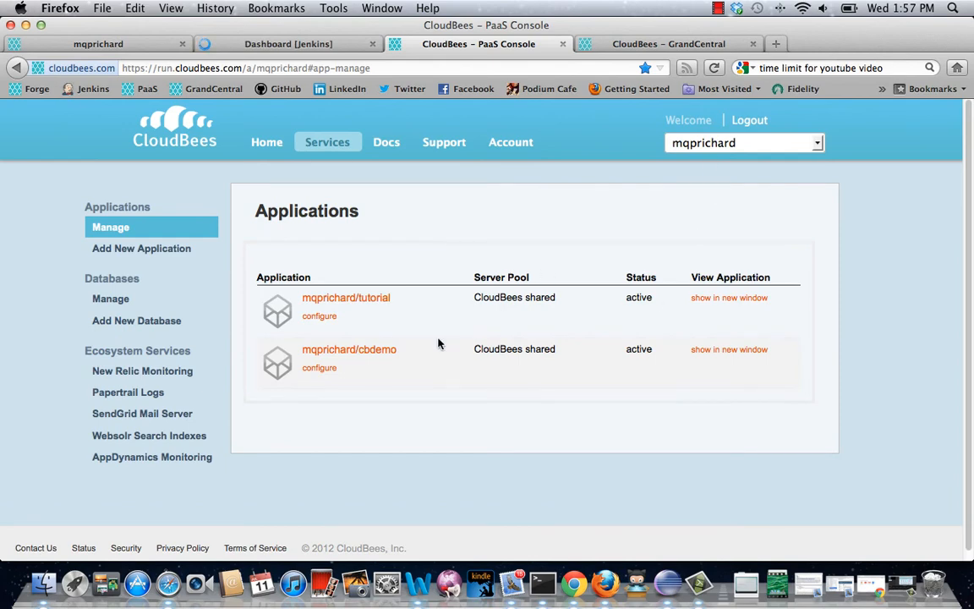
click(351, 351)
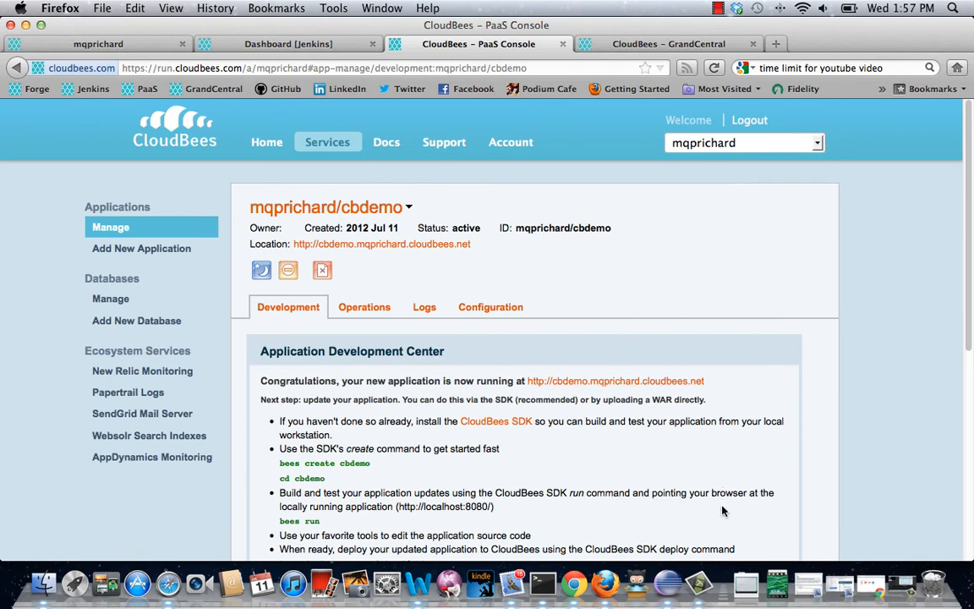
Step: Switch to Eclipse, open the deployed cbdemo application in the browser from the CloudBees view, and minimize the browser window after checking the page
click(667, 585)
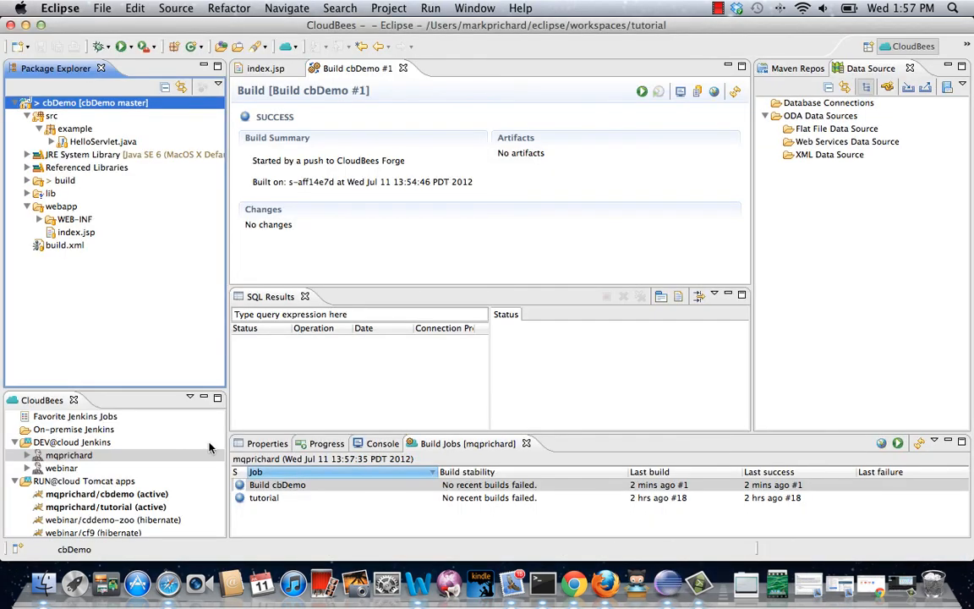
right_click(100, 496)
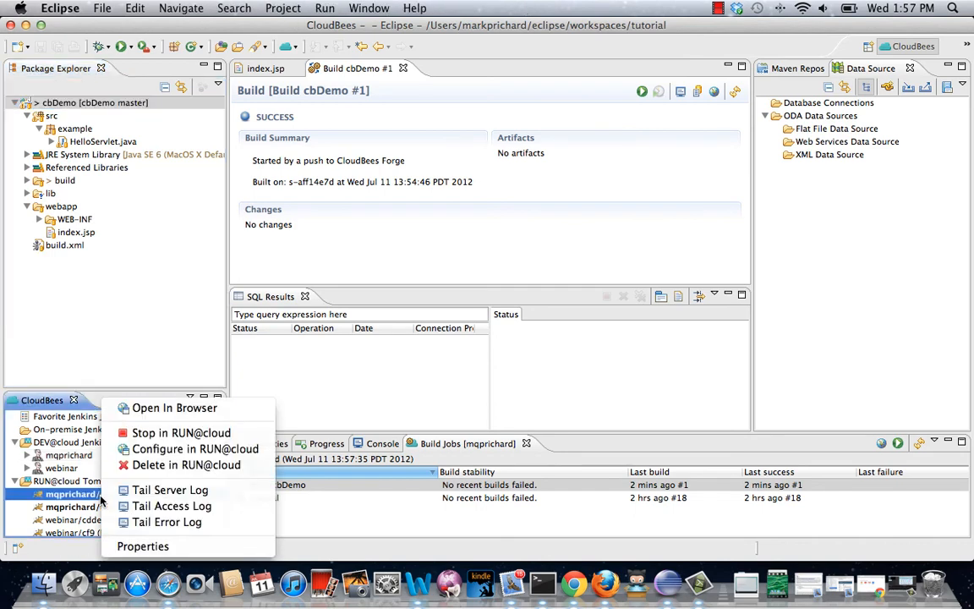
click(167, 409)
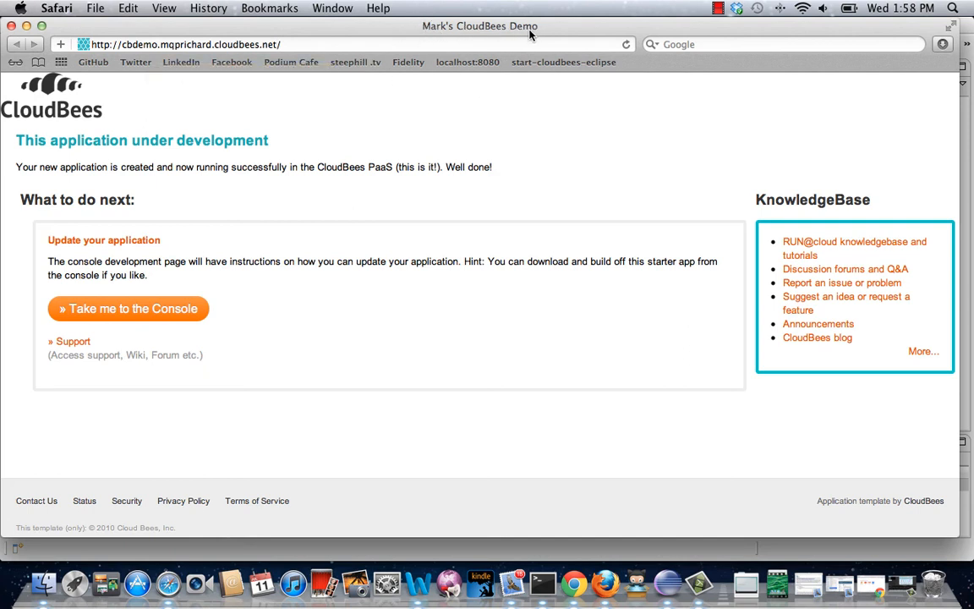
click(26, 25)
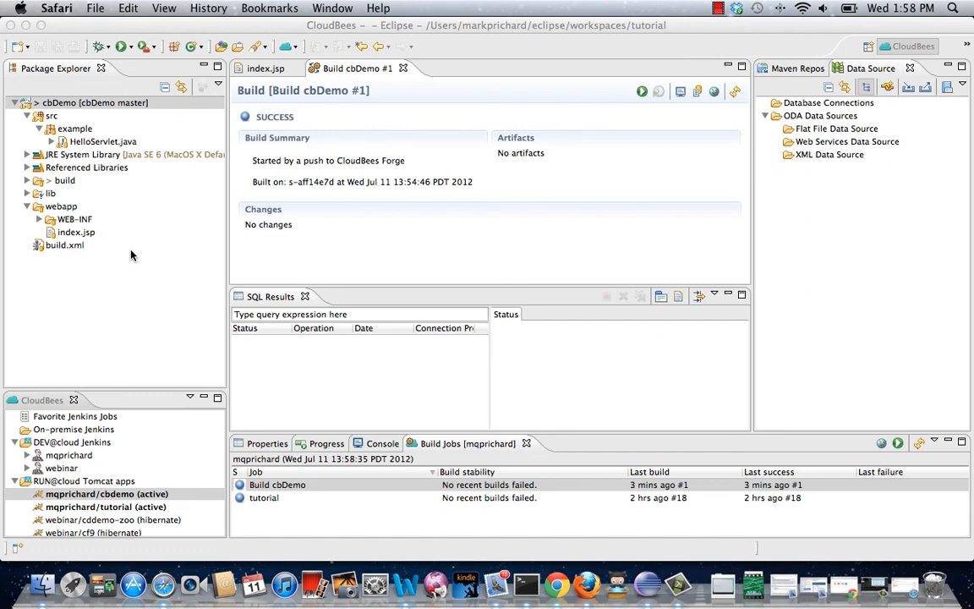
Step: Expand webapp/WEB-INF and HelloServlet.java in the cbDemo project to look through their contents
click(39, 219)
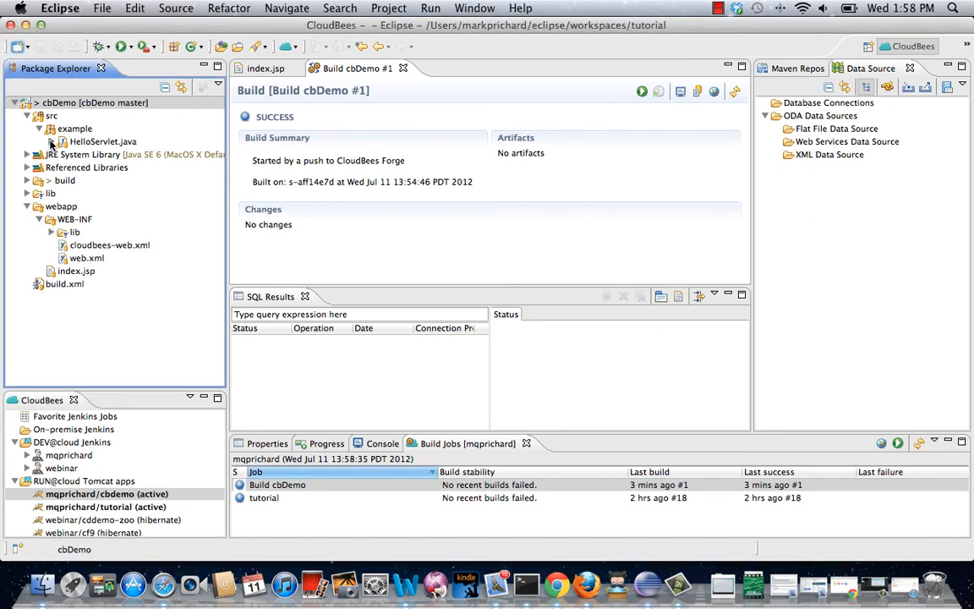
click(51, 142)
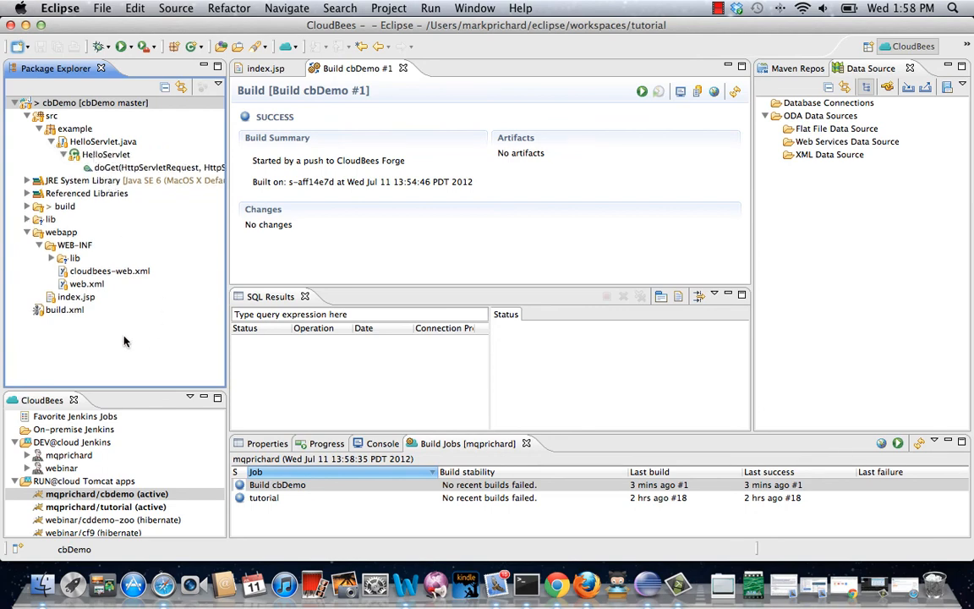